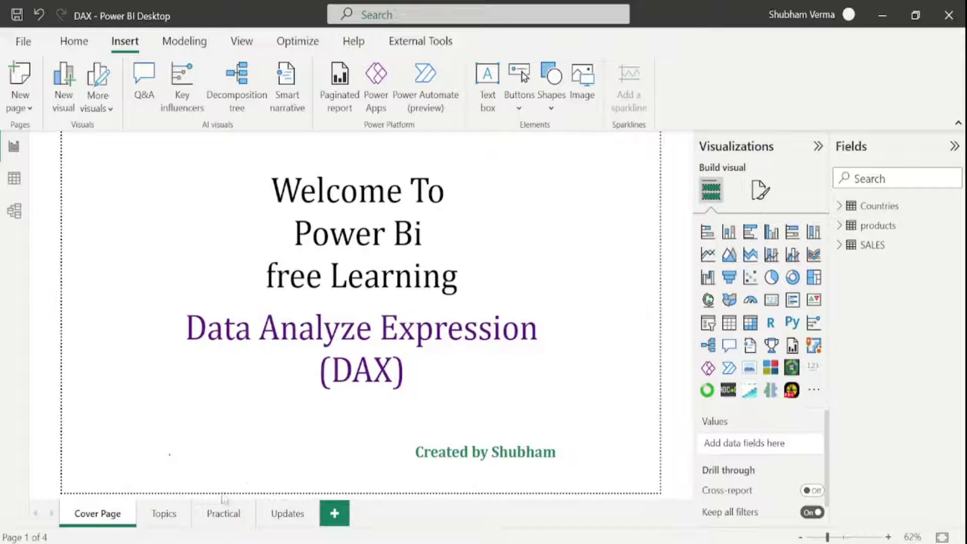
Show the Topics report page, then switch to the browser and review the SELECTCOLUMNS article's syntax and parameters.
{"action": "left_click", "coordinate": [162, 524]}
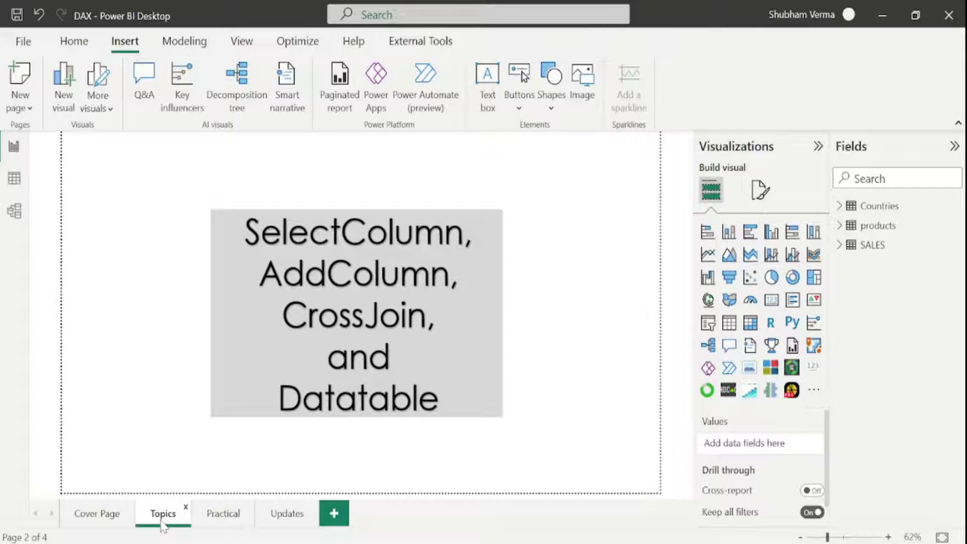
{"action": "key", "text": "alt+Tab"}
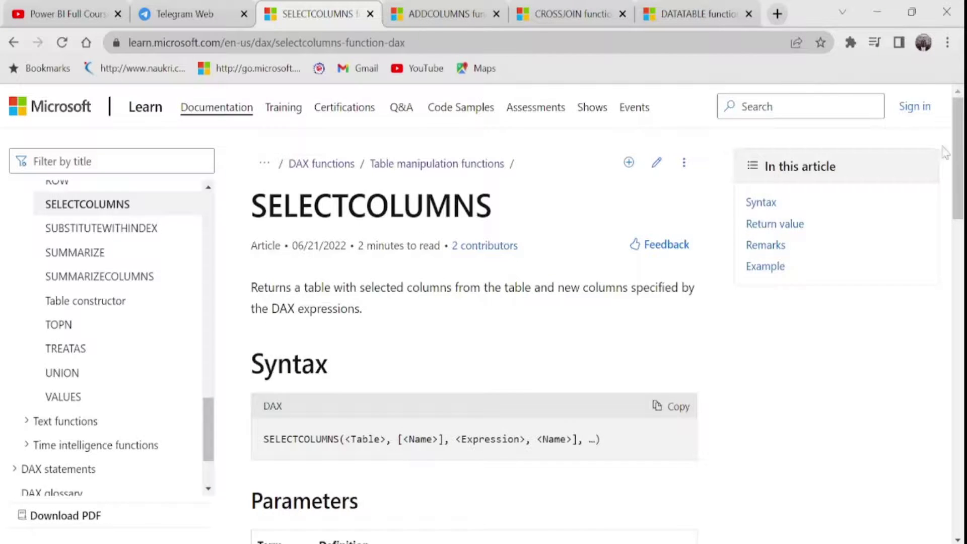
{"action": "left_click_drag", "start_coordinate": [958, 153], "coordinate": [960, 233]}
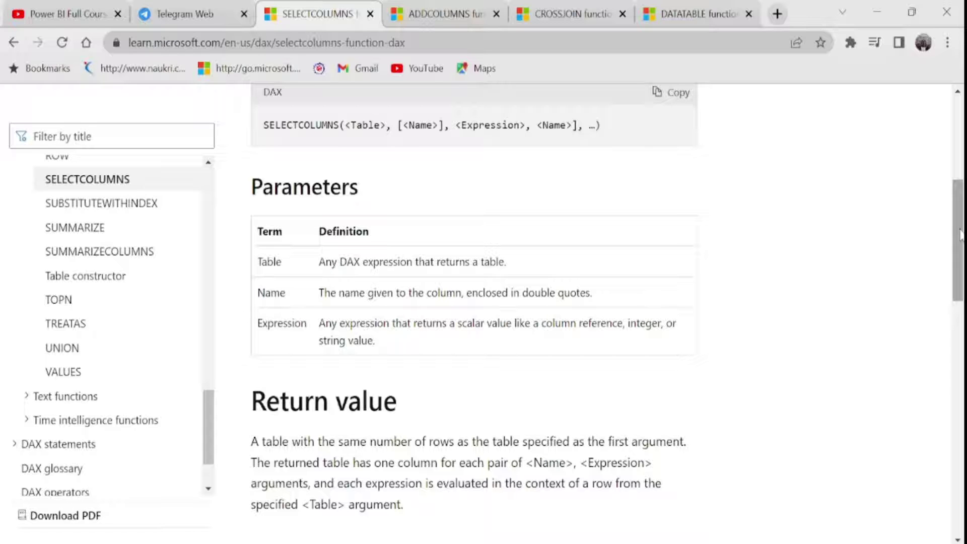
Switch back to Power BI Desktop and view the data of the SALES table.
{"action": "key", "text": "alt+Tab"}
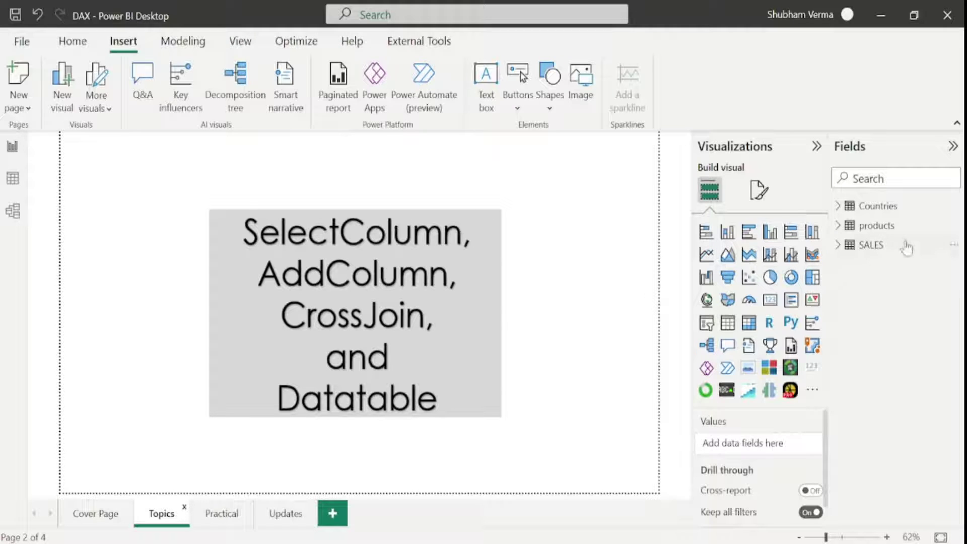
{"action": "double_click", "coordinate": [887, 245]}
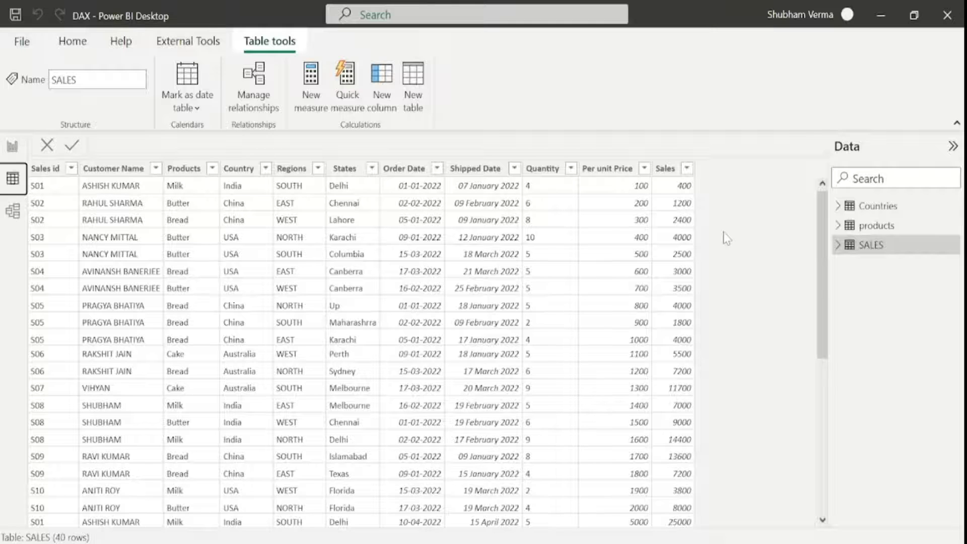
{"action": "left_click", "coordinate": [731, 247]}
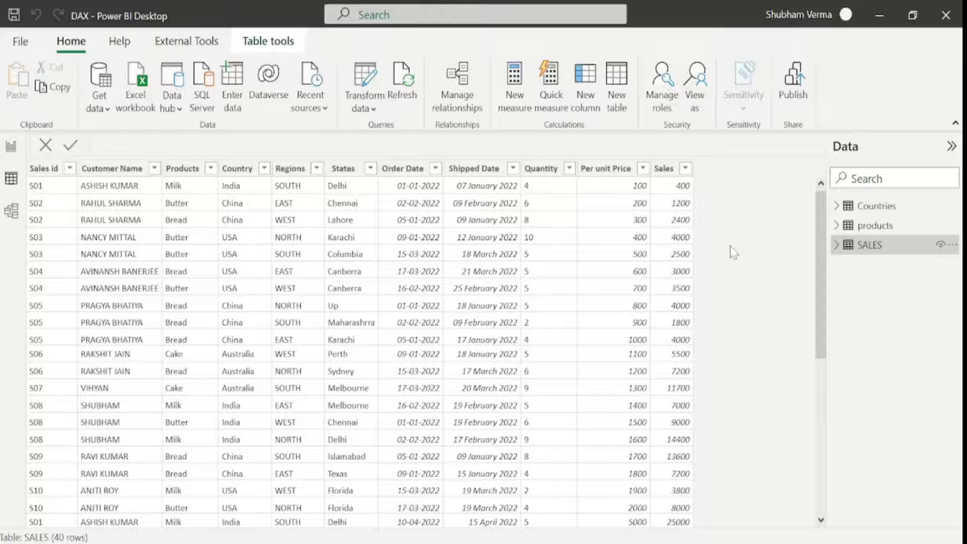
Create a new calculated table named "Products and quantity".
{"action": "left_click", "coordinate": [618, 96]}
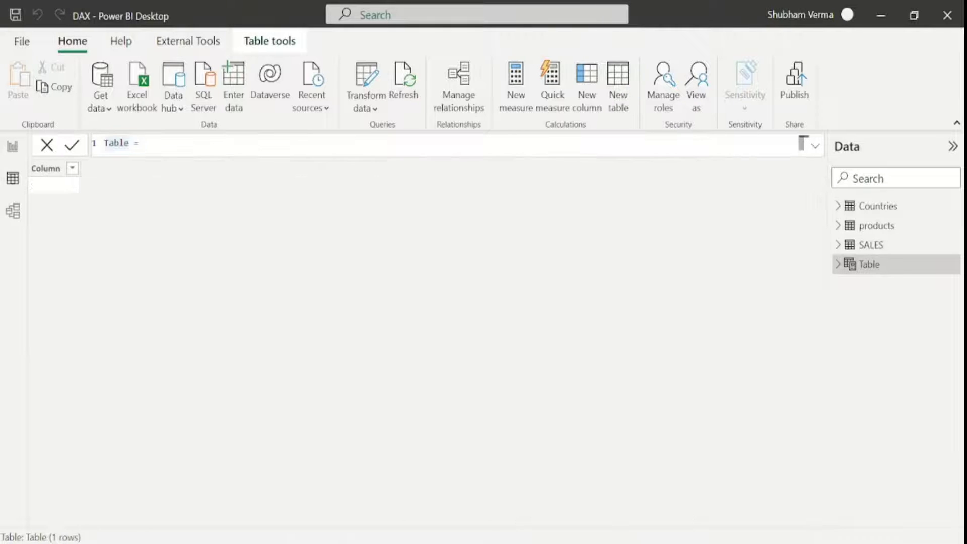
{"action": "key", "text": "BackSpace"}
{"action": "key", "text": "BackSpace"}
{"action": "key", "text": "BackSpace"}
{"action": "key", "text": "BackSpace"}
{"action": "key", "text": "BackSpace"}
{"action": "type", "text": "Products and quantity"}
{"action": "key", "text": "End"}
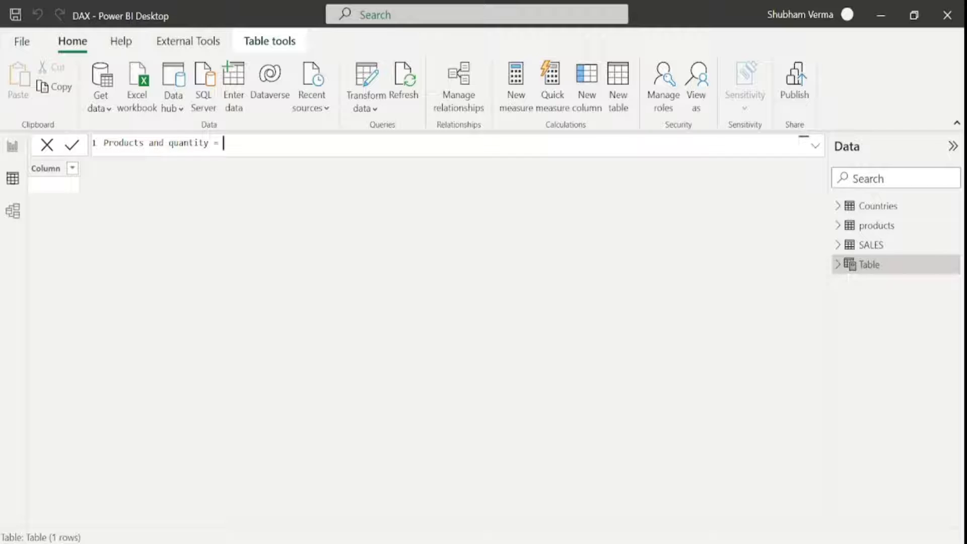
Begin the table's formula with the SELECTCOLUMNS function, using sales as the source table.
{"action": "type", "text": "sel"}
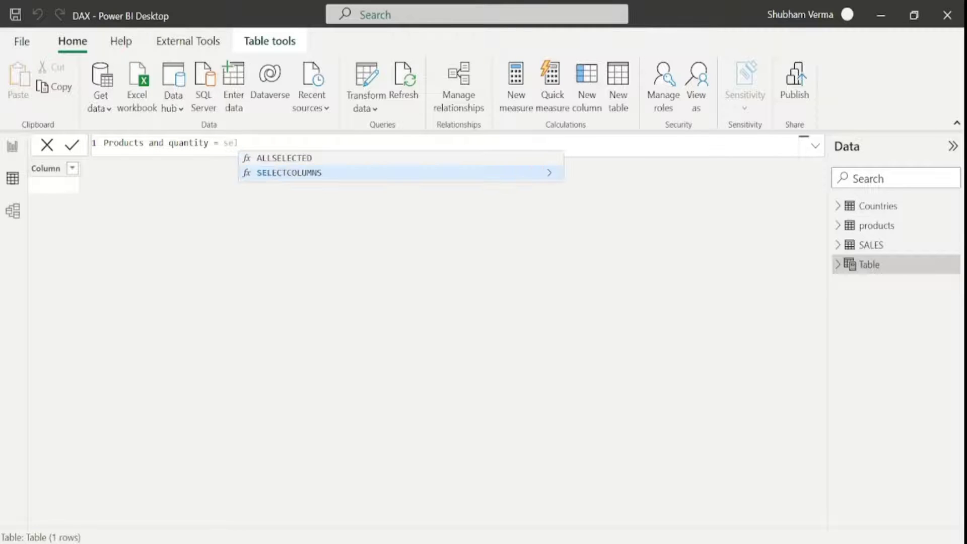
{"action": "key", "text": "Tab"}
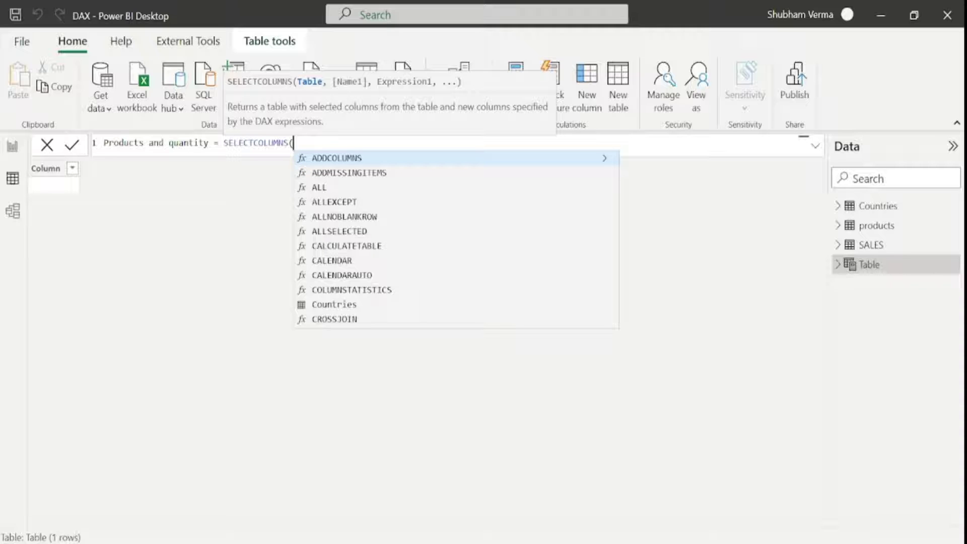
{"action": "type", "text": "sales,"}
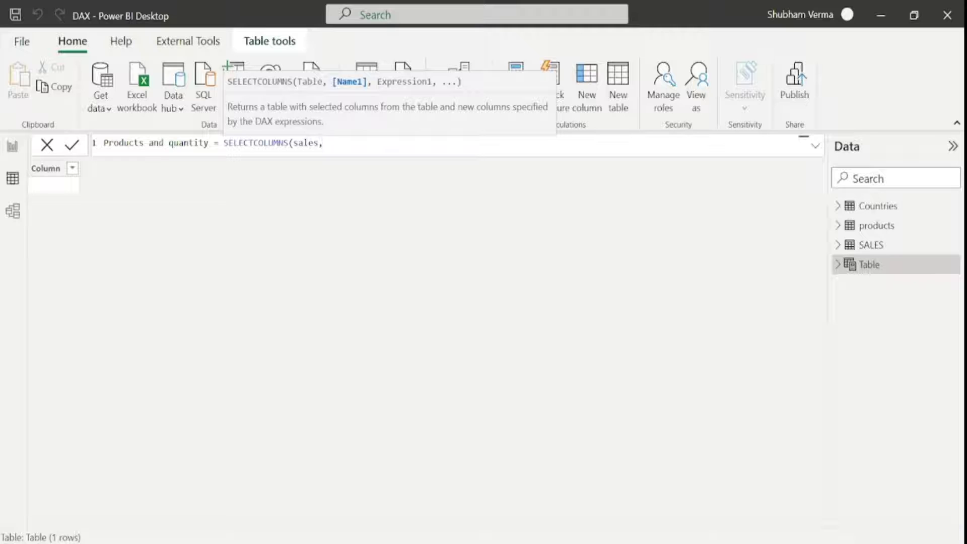
Define a "countries" column from SALES[Country], close the SELECTCOLUMNS formula and commit it.
{"action": "type", "text": "\"countries\","}
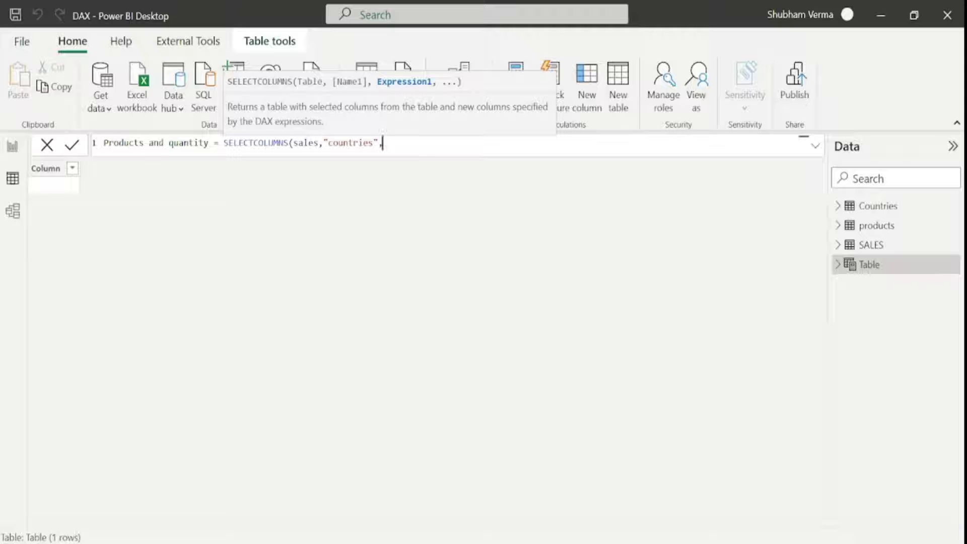
{"action": "type", "text": "co"}
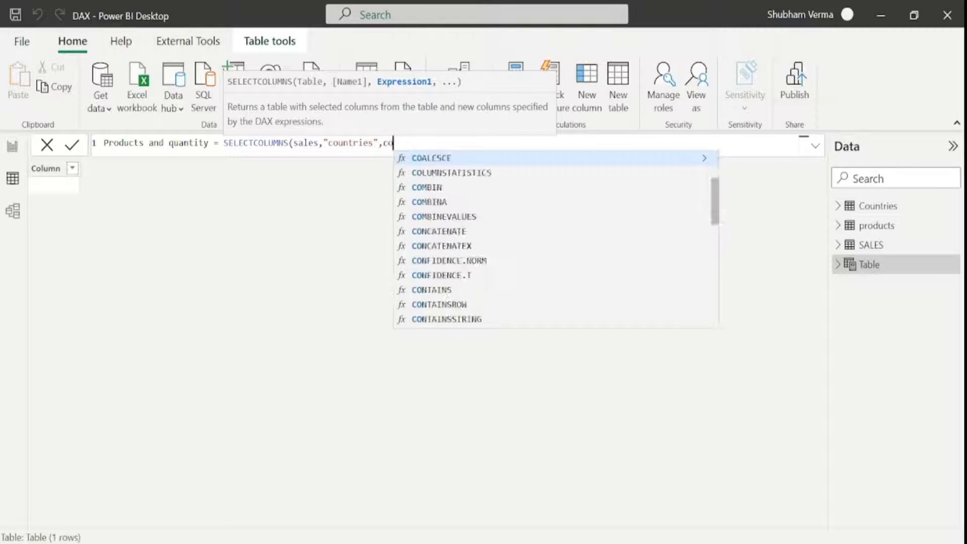
{"action": "type", "text": "unt"}
{"action": "key", "text": "Down"}
{"action": "key", "text": "Down"}
{"action": "key", "text": "Down"}
{"action": "key", "text": "Down"}
{"action": "key", "text": "Up"}
{"action": "key", "text": "Up"}
{"action": "key", "text": "Up"}
{"action": "key", "text": "Up"}
{"action": "key", "text": "Up"}
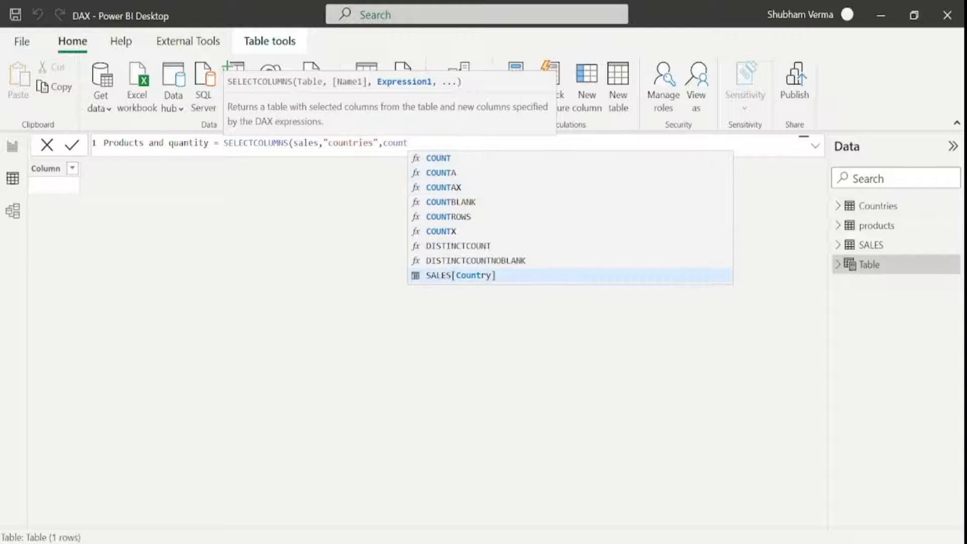
{"action": "key", "text": "Tab"}
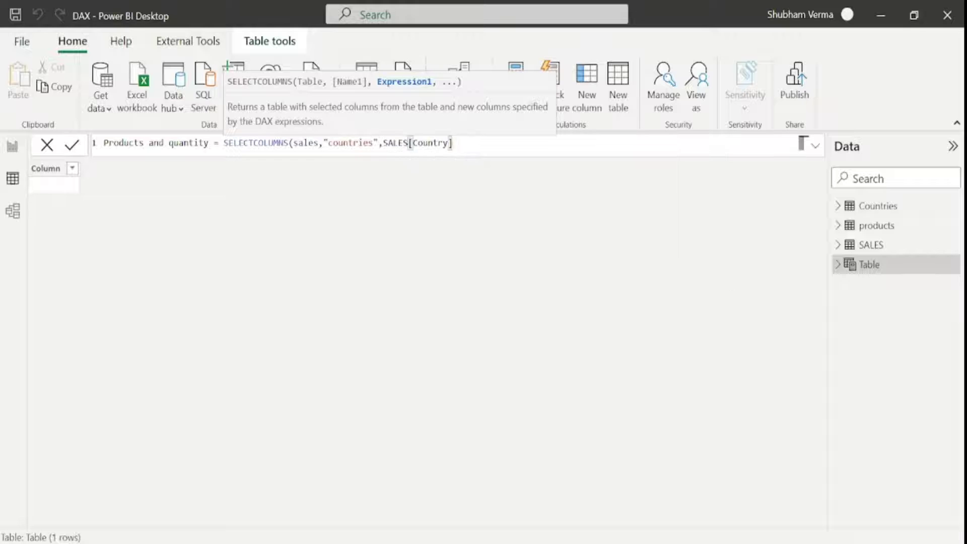
{"action": "type", "text": ")"}
{"action": "key", "text": "Return"}
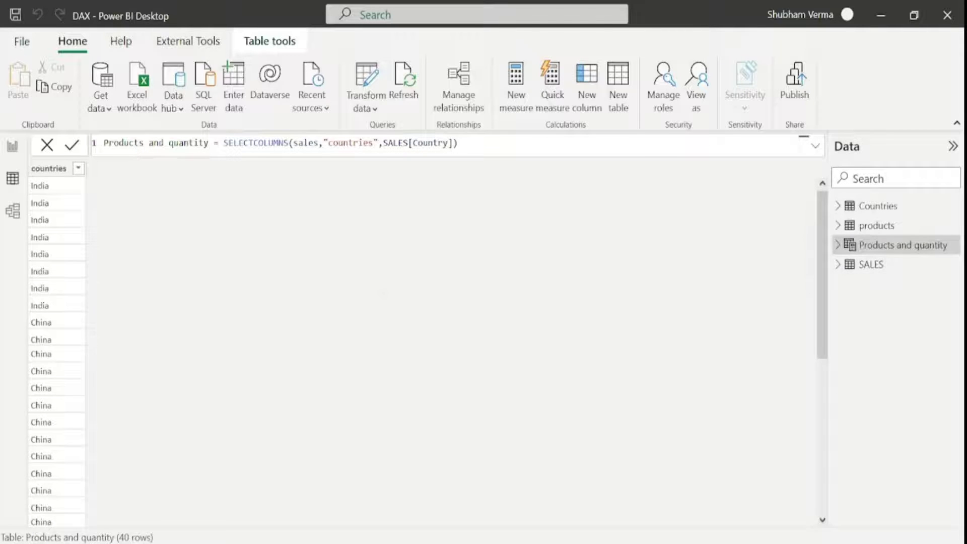
Check the distinct values of the countries column in its filter list, leaving all values selected.
{"action": "left_click", "coordinate": [77, 172]}
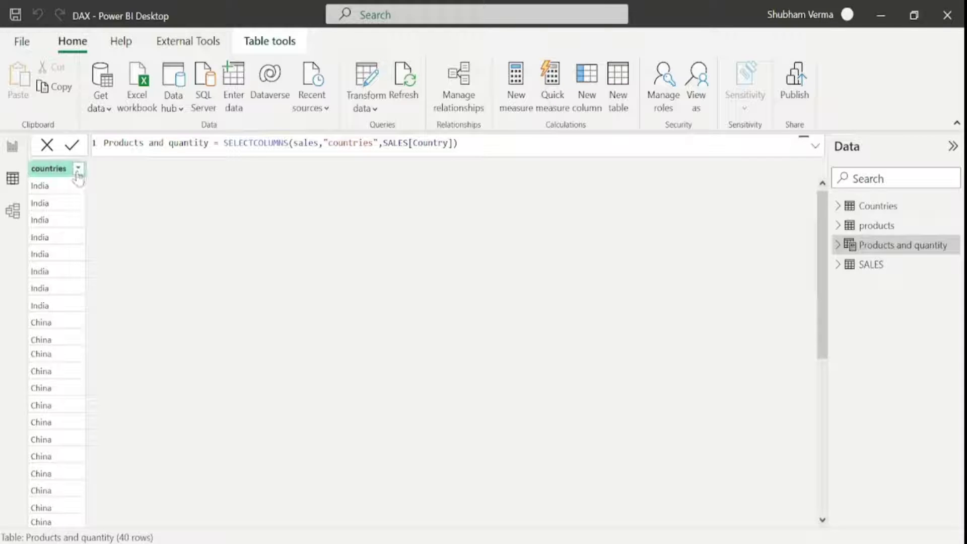
{"action": "left_click", "coordinate": [78, 169]}
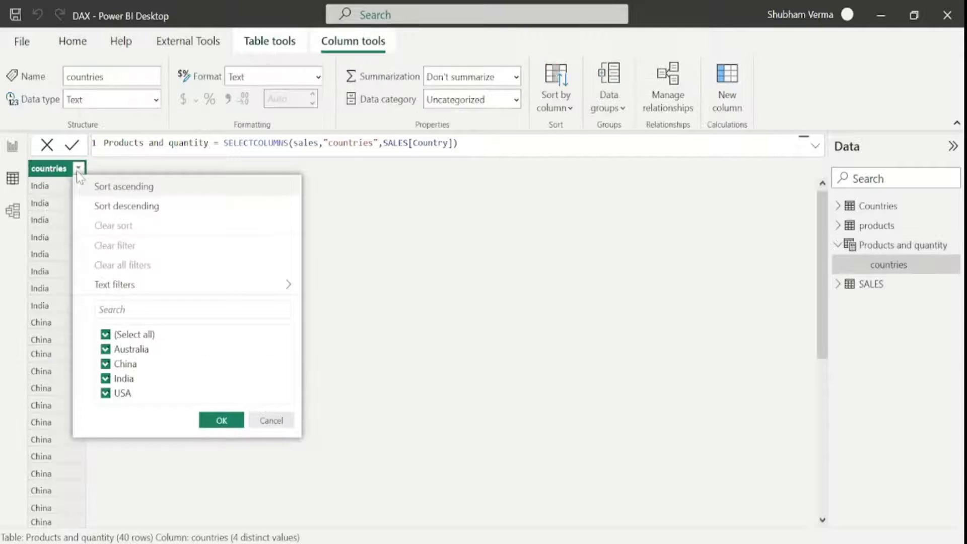
{"action": "left_click", "coordinate": [234, 421]}
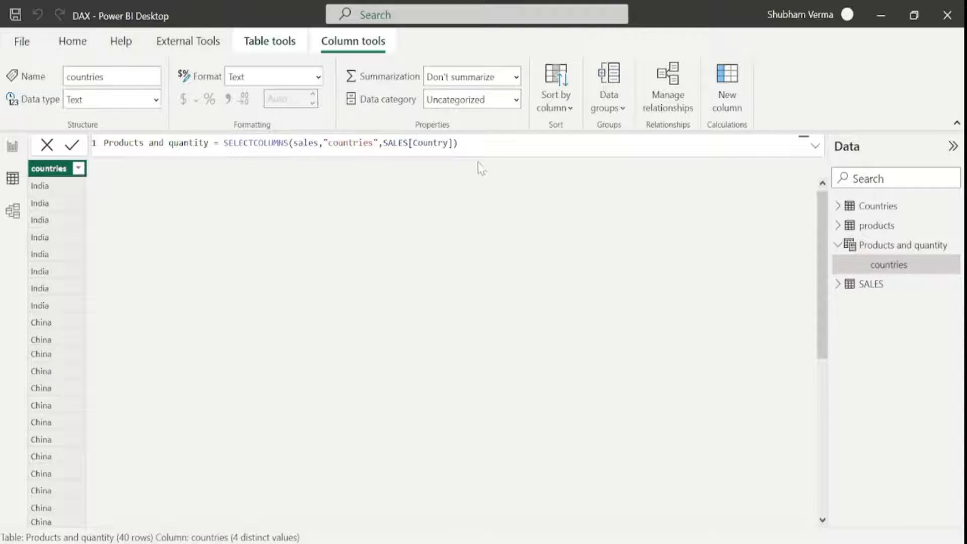
Extend the SELECTCOLUMNS formula on a second line with a "Products" column from SALES[Products] and commit it.
{"action": "left_click", "coordinate": [803, 143]}
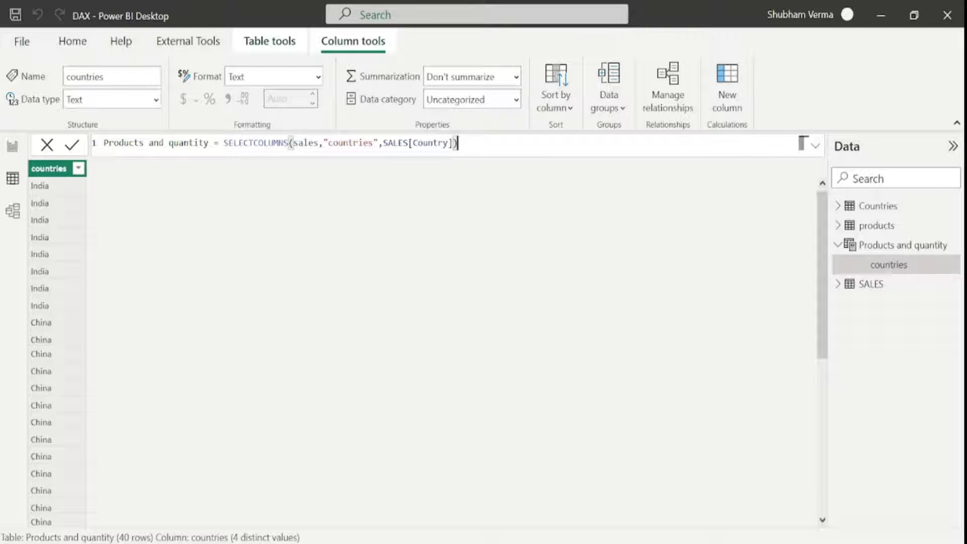
{"action": "key", "text": "BackSpace"}
{"action": "type", "text": ","}
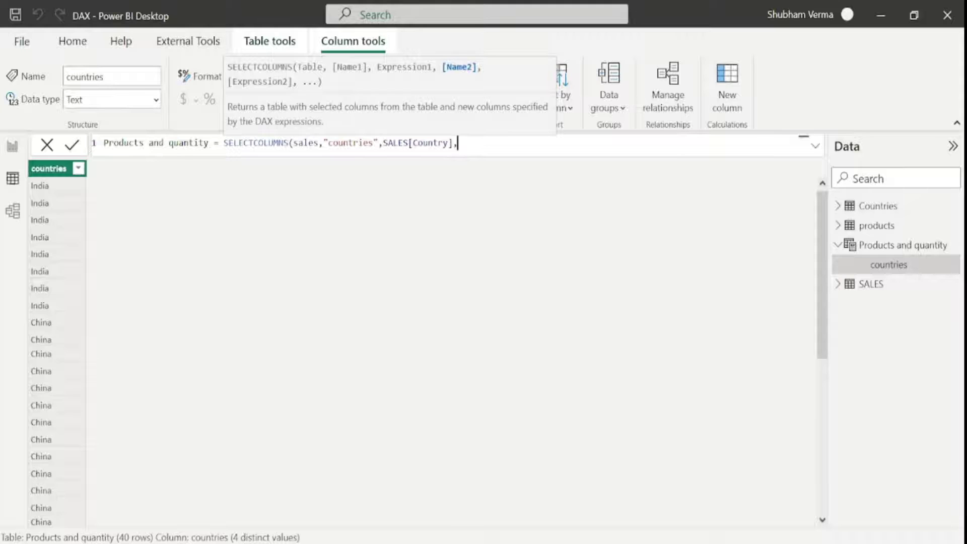
{"action": "key", "text": "shift+Return"}
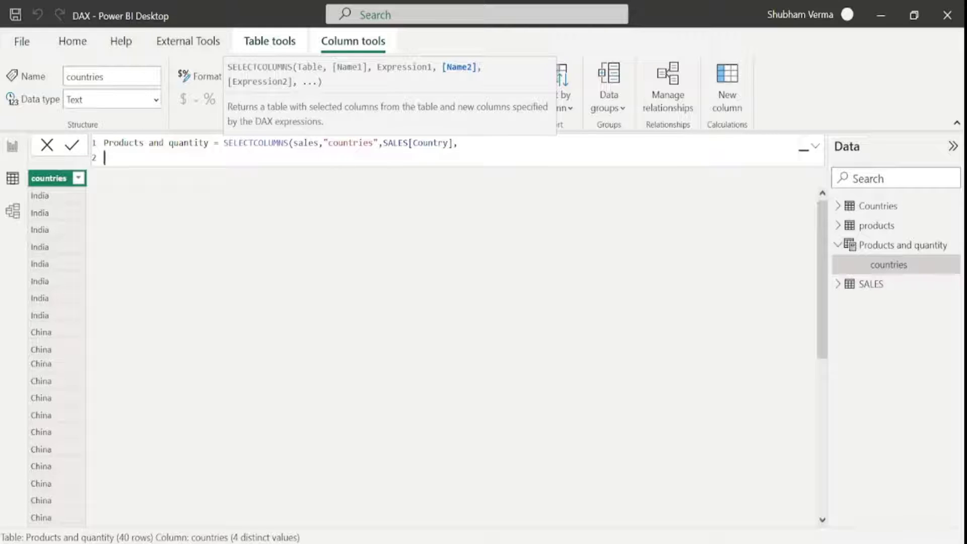
{"action": "type", "text": "\"Products\","}
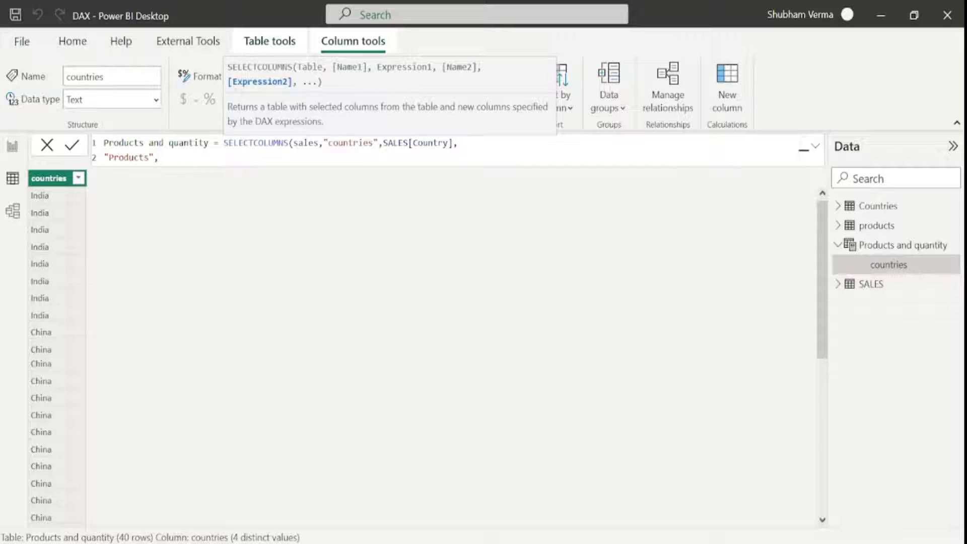
{"action": "type", "text": "prod"}
{"action": "key", "text": "Down"}
{"action": "key", "text": "Down"}
{"action": "key", "text": "Tab"}
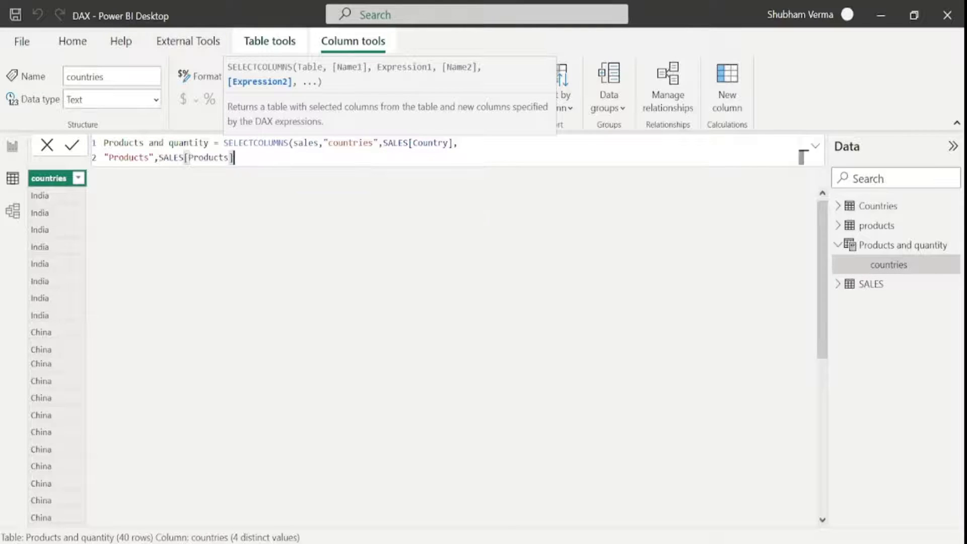
{"action": "type", "text": ")"}
{"action": "key", "text": "Return"}
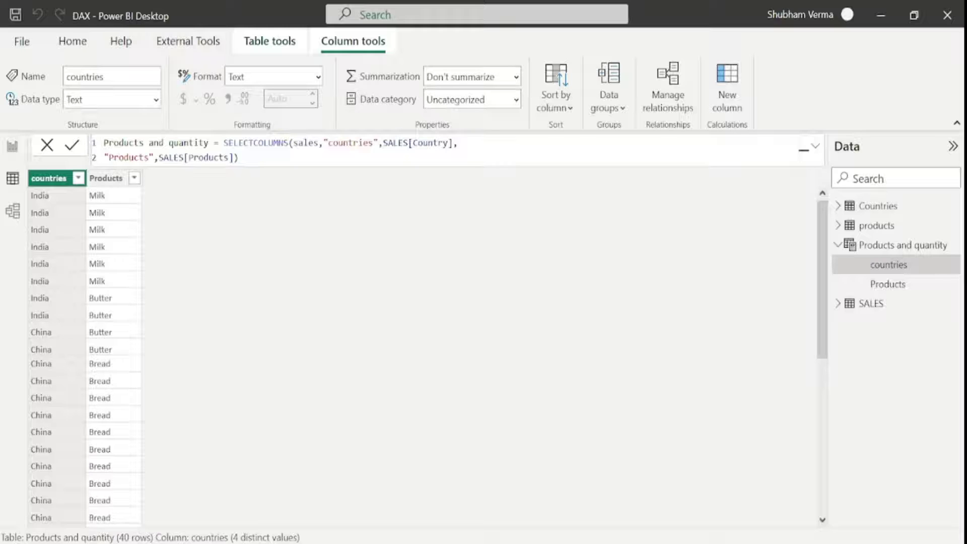
Add a "Quantity" column from SALES[Quantity] on the formula's third line, followed by a new line.
{"action": "key", "text": "BackSpace"}
{"action": "type", "text": ","}
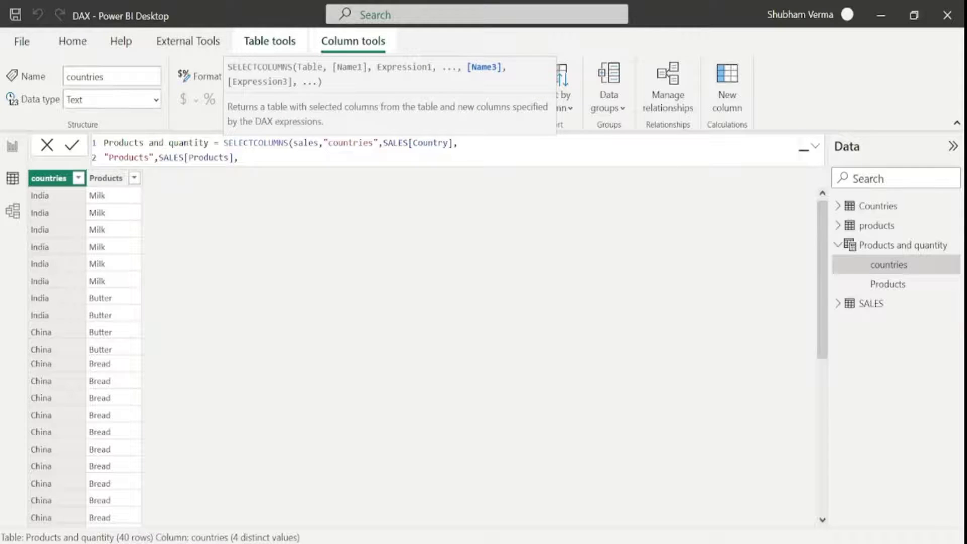
{"action": "key", "text": "shift+Return"}
{"action": "type", "text": "\"Qu"}
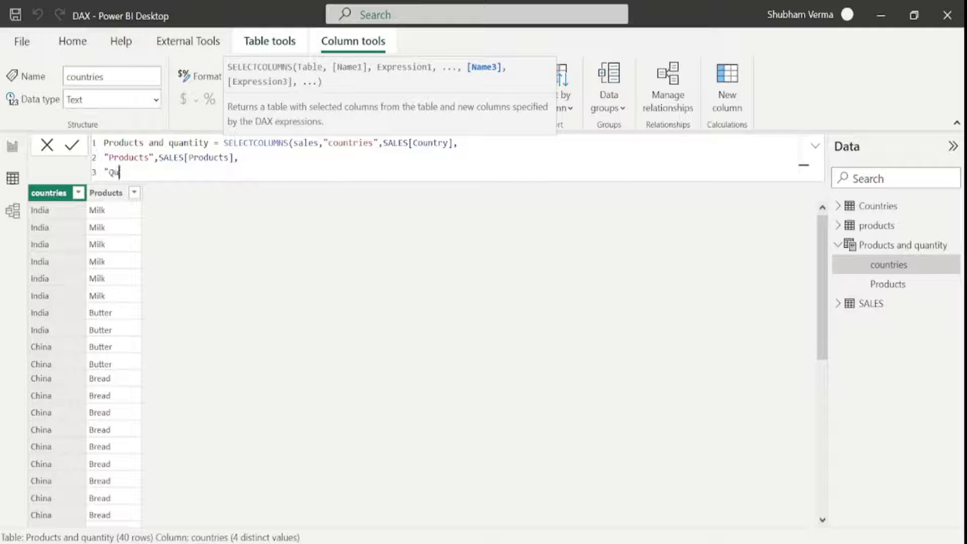
{"action": "type", "text": "antity\","}
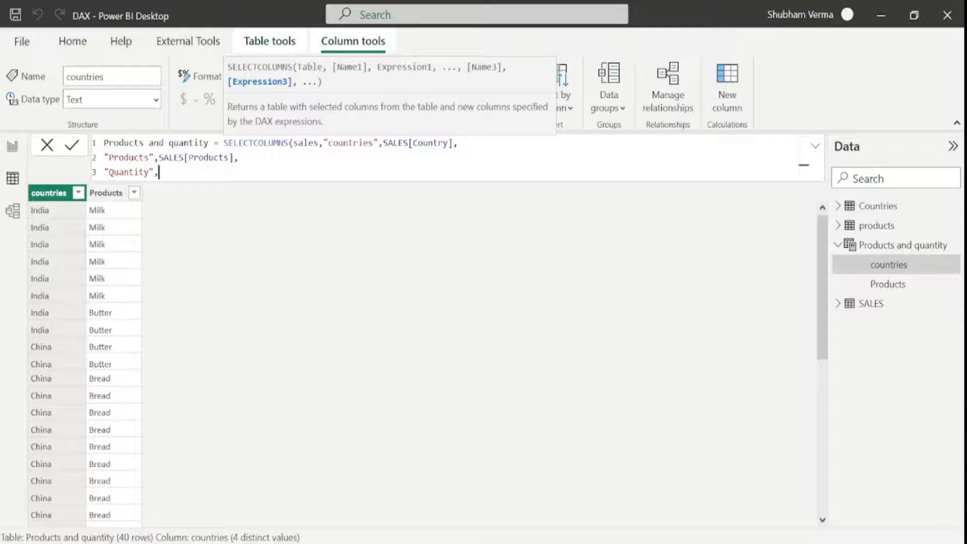
{"action": "type", "text": "qua"}
{"action": "key", "text": "Down"}
{"action": "key", "text": "Tab"}
{"action": "type", "text": ","}
{"action": "key", "text": "shift+Return"}
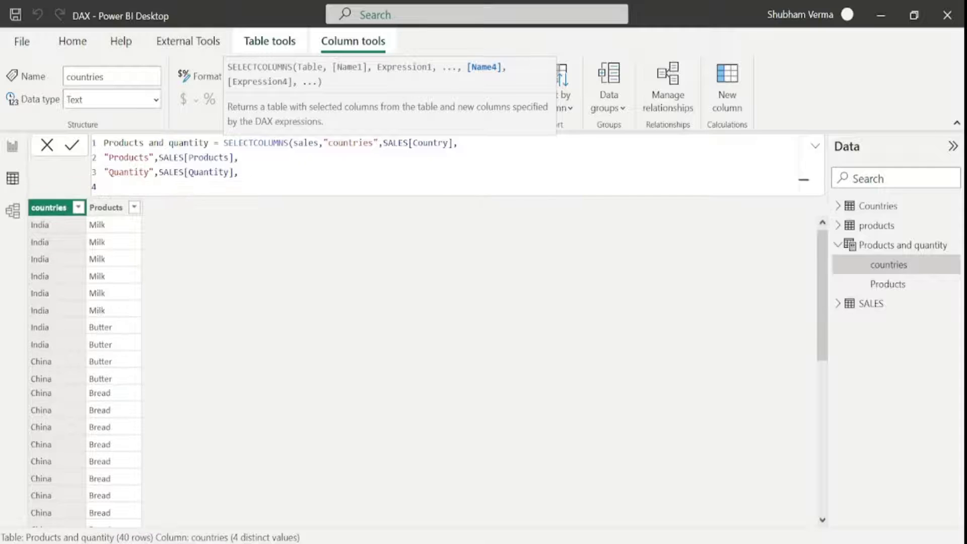
Add a "Per Unit Price" column from SALES[Per unit Price], commit the formula and return to the report view.
{"action": "type", "text": "\"Per Unit Price\","}
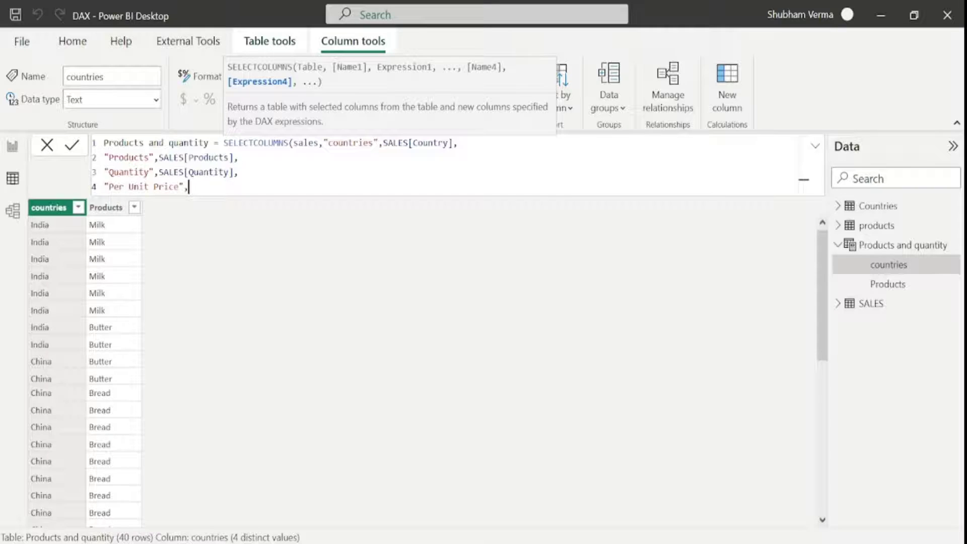
{"action": "type", "text": "per"}
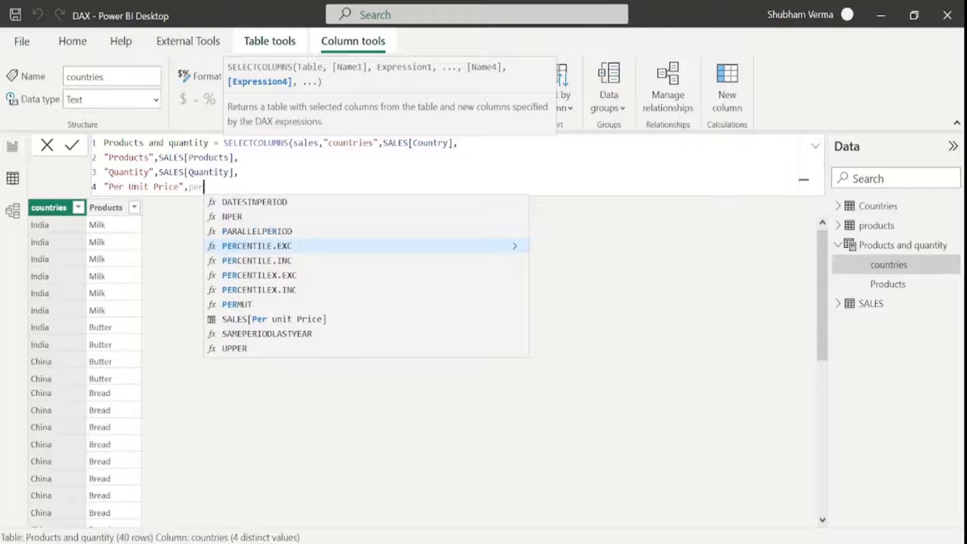
{"action": "key", "text": "Down"}
{"action": "key", "text": "Down"}
{"action": "key", "text": "Down"}
{"action": "key", "text": "Down"}
{"action": "key", "text": "Down"}
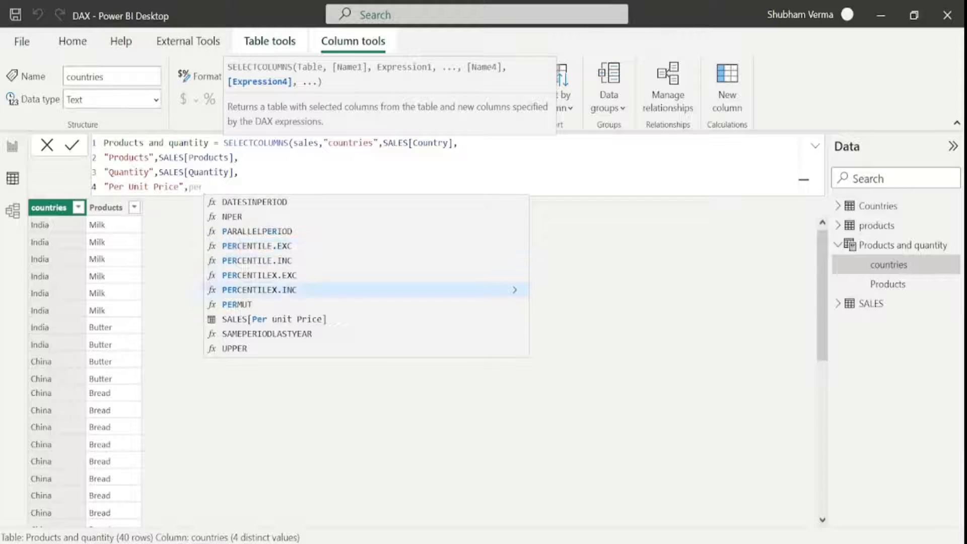
{"action": "key", "text": "Tab"}
{"action": "type", "text": ")"}
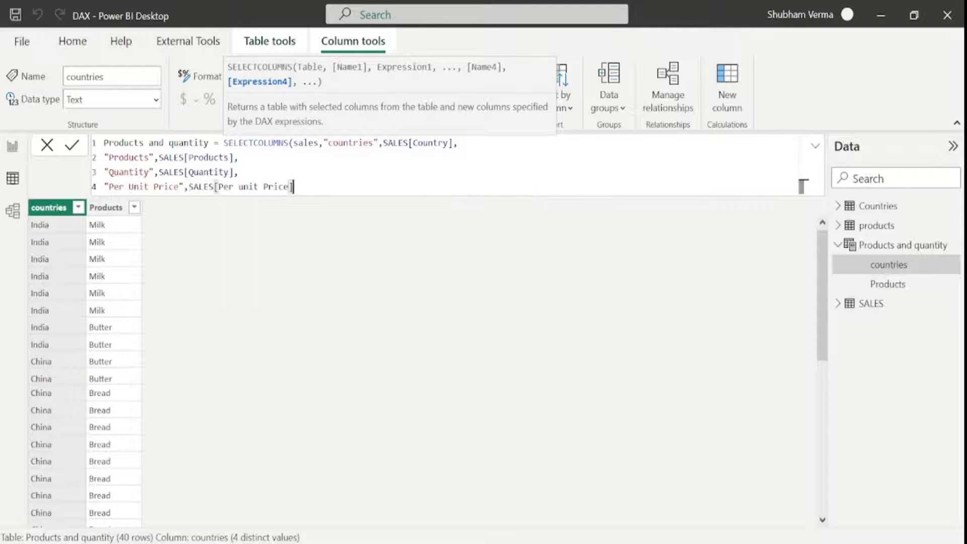
{"action": "key", "text": "Return"}
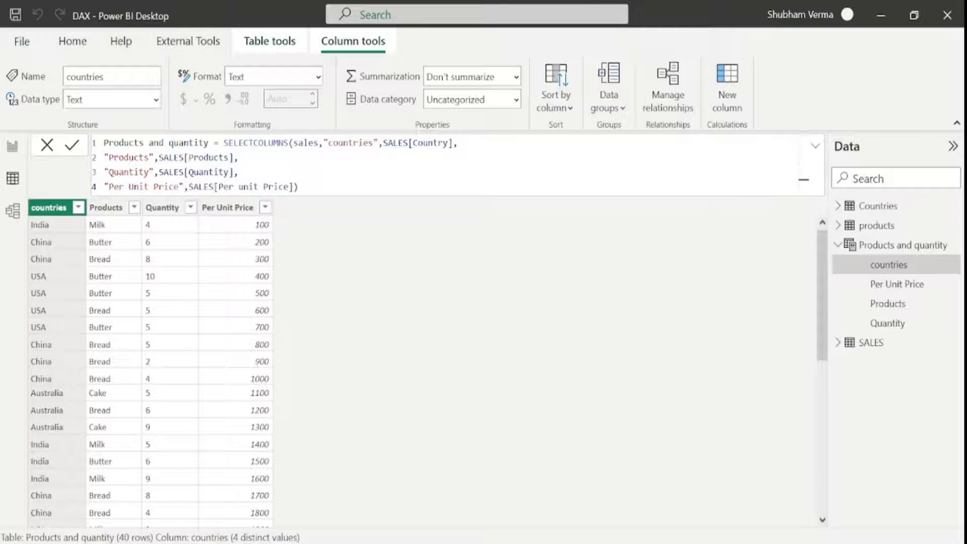
{"action": "left_click", "coordinate": [13, 146]}
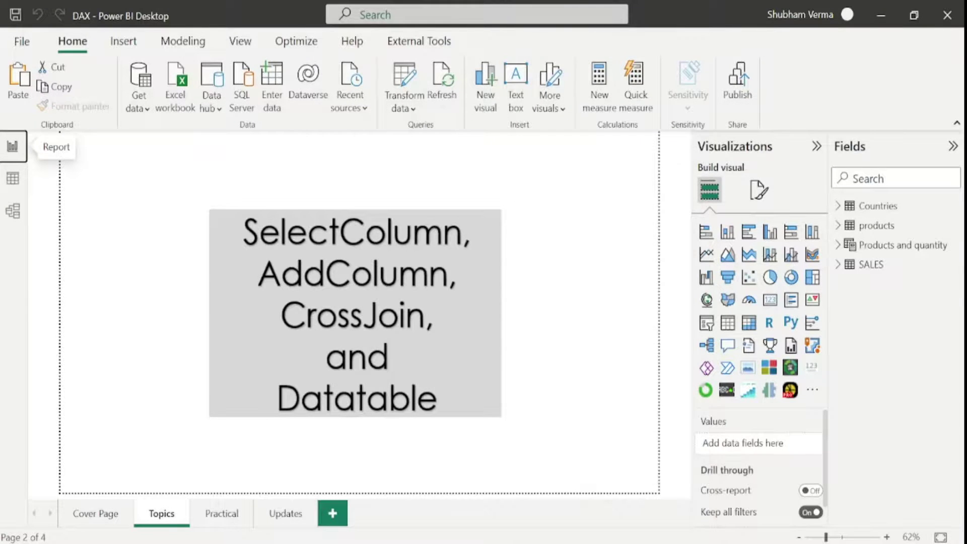
Switch to the browser and review the syntax, parameters and return value in the ADDCOLUMNS documentation.
{"action": "key", "text": "alt+Tab"}
{"action": "left_click", "coordinate": [435, 14]}
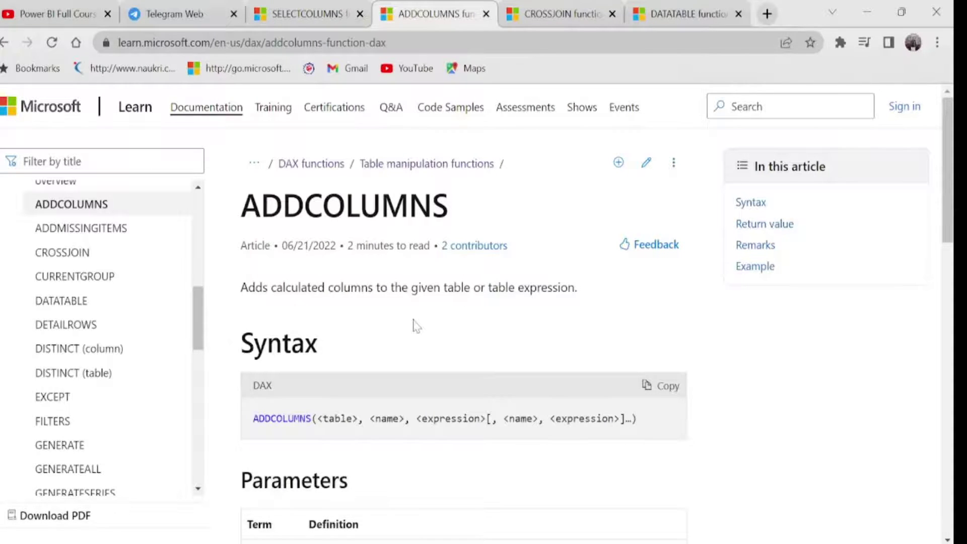
{"action": "scroll", "coordinate": [561, 378], "scroll_direction": "down", "scroll_amount": 5}
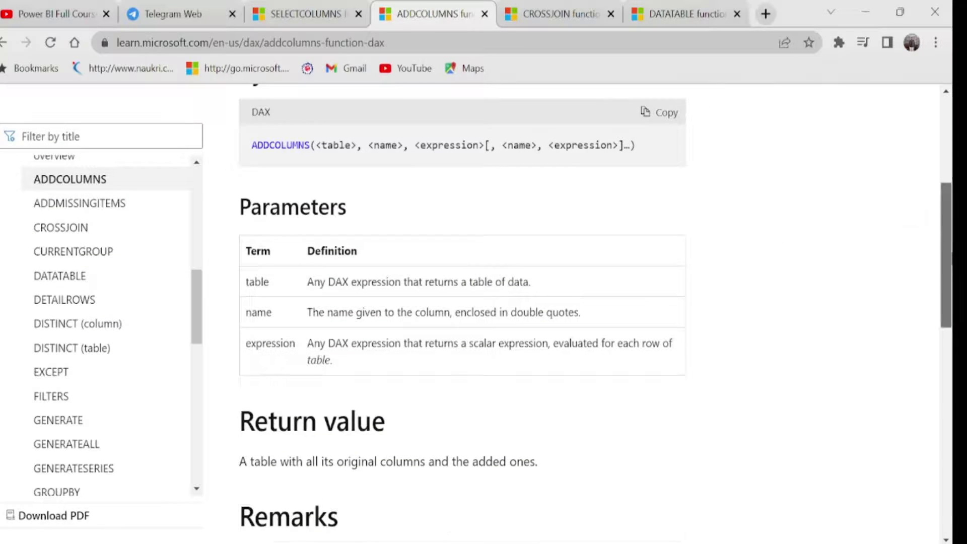
{"action": "scroll", "coordinate": [462, 312], "scroll_direction": "up", "scroll_amount": 4}
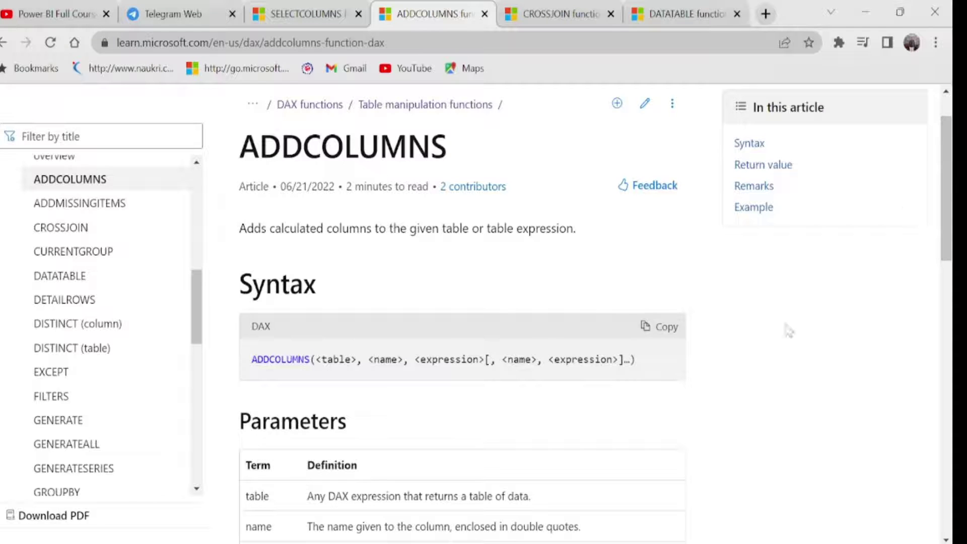
Switch back to Power BI and replace SELECTCOLUMNS with ADDCOLUMNS in the Products and quantity table formula, committing the change.
{"action": "left_click", "coordinate": [664, 543]}
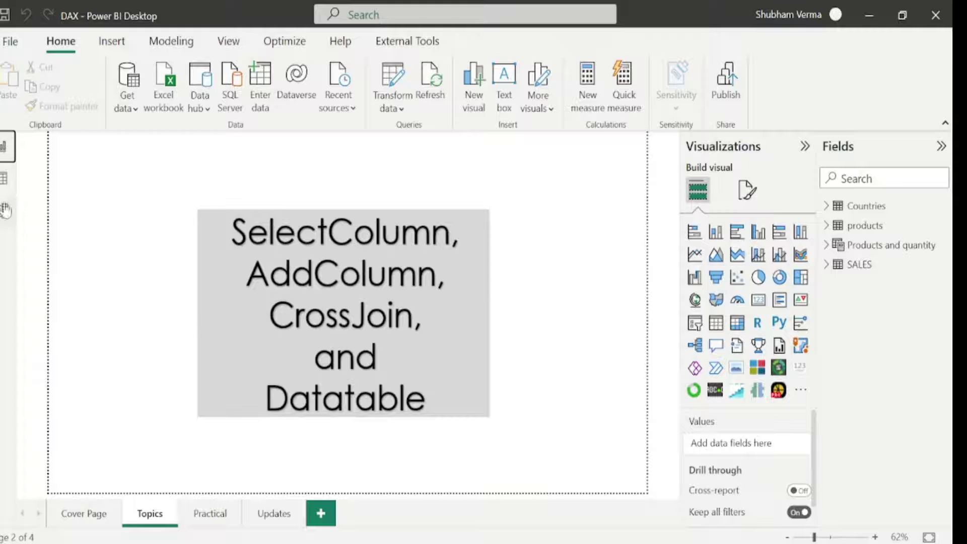
{"action": "left_click", "coordinate": [4, 178]}
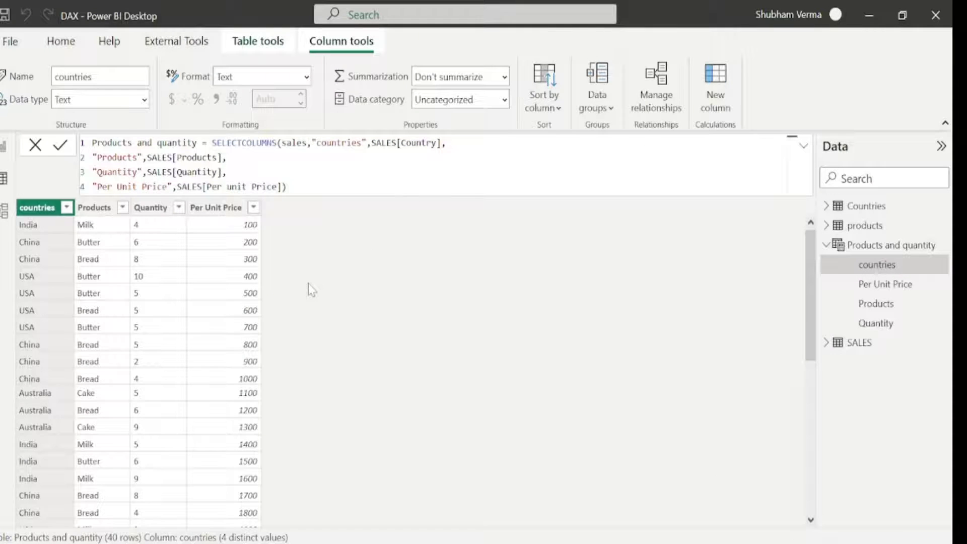
{"action": "left_click", "coordinate": [278, 143]}
{"action": "key", "text": "BackSpace"}
{"action": "key", "text": "BackSpace"}
{"action": "key", "text": "BackSpace"}
{"action": "key", "text": "BackSpace"}
{"action": "key", "text": "BackSpace"}
{"action": "key", "text": "BackSpace"}
{"action": "key", "text": "BackSpace"}
{"action": "key", "text": "BackSpace"}
{"action": "key", "text": "BackSpace"}
{"action": "key", "text": "BackSpace"}
{"action": "key", "text": "BackSpace"}
{"action": "key", "text": "BackSpace"}
{"action": "key", "text": "BackSpace"}
{"action": "type", "text": "add"}
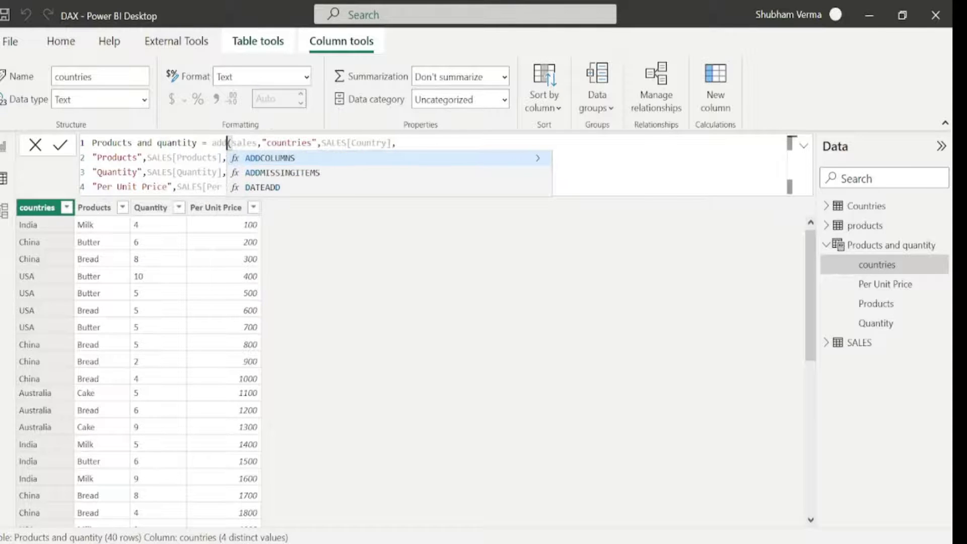
{"action": "left_click", "coordinate": [275, 158]}
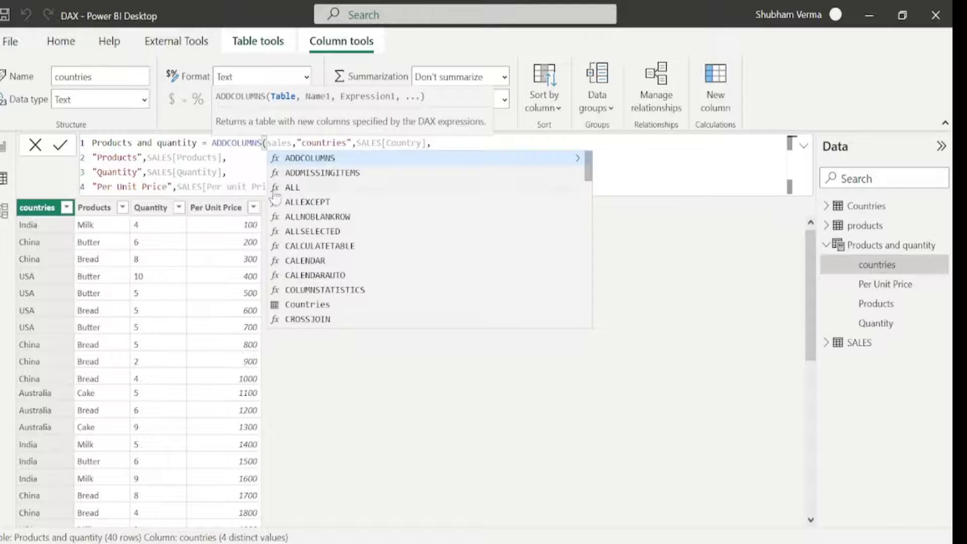
{"action": "left_click", "coordinate": [375, 382]}
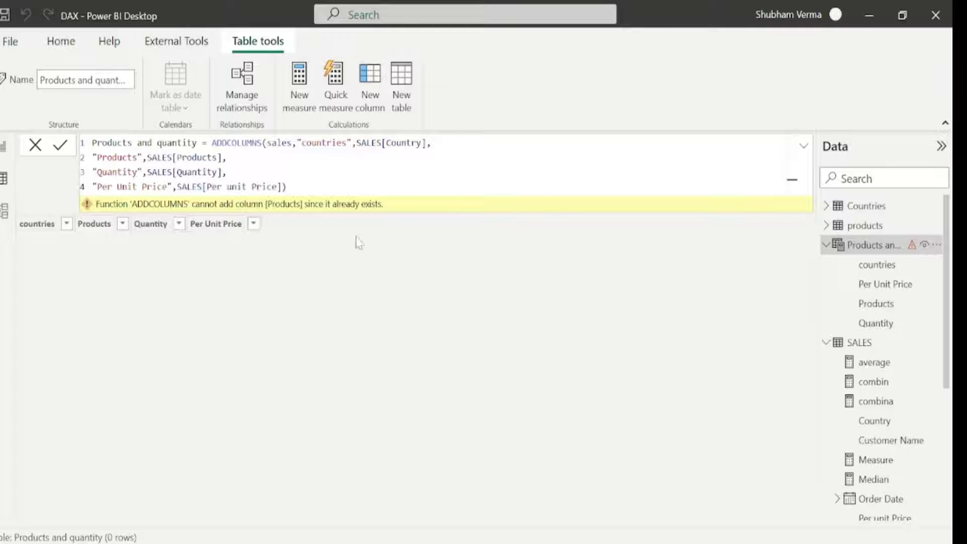
Inspect the Products column in the SALES table and return to the Products and quantity table.
{"action": "left_click", "coordinate": [857, 342]}
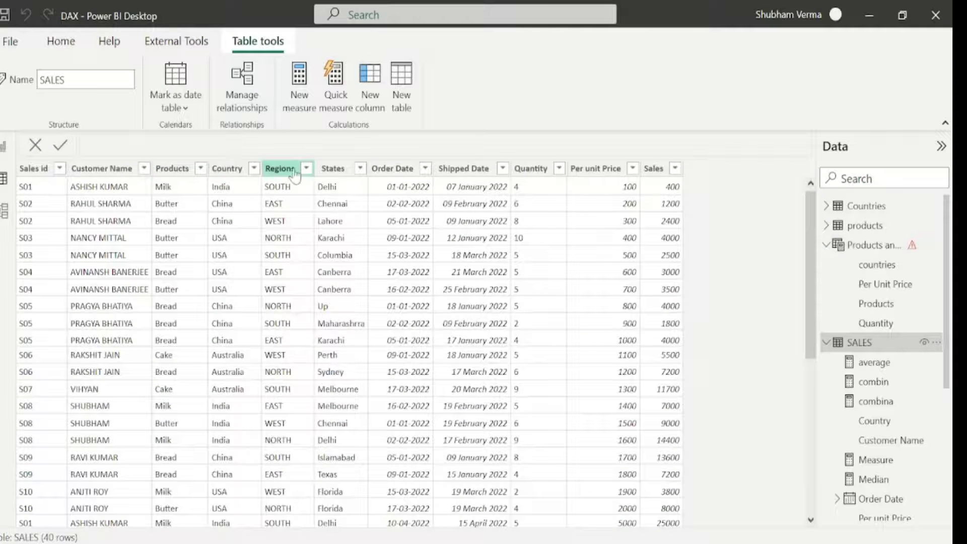
{"action": "left_click", "coordinate": [182, 170]}
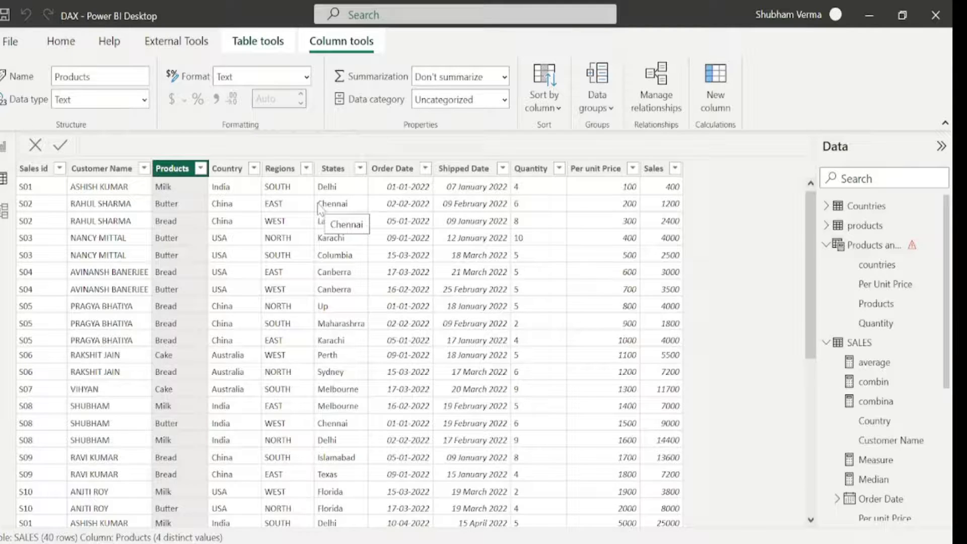
{"action": "left_click", "coordinate": [866, 247]}
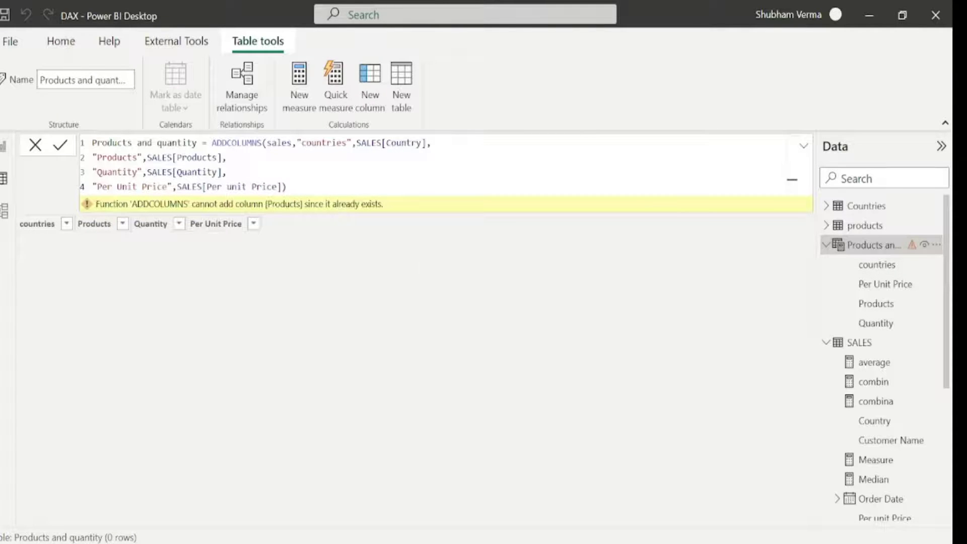
Remove the "Products",SALES[Products] pair from the second line of the ADDCOLUMNS formula and commit it.
{"action": "left_click_drag", "start_coordinate": [227, 158], "coordinate": [92, 167]}
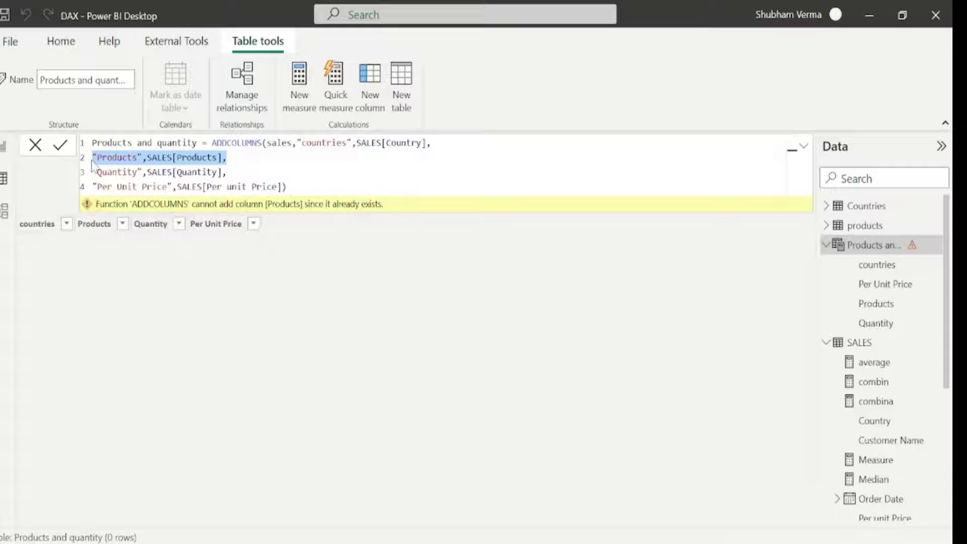
{"action": "key", "text": "BackSpace"}
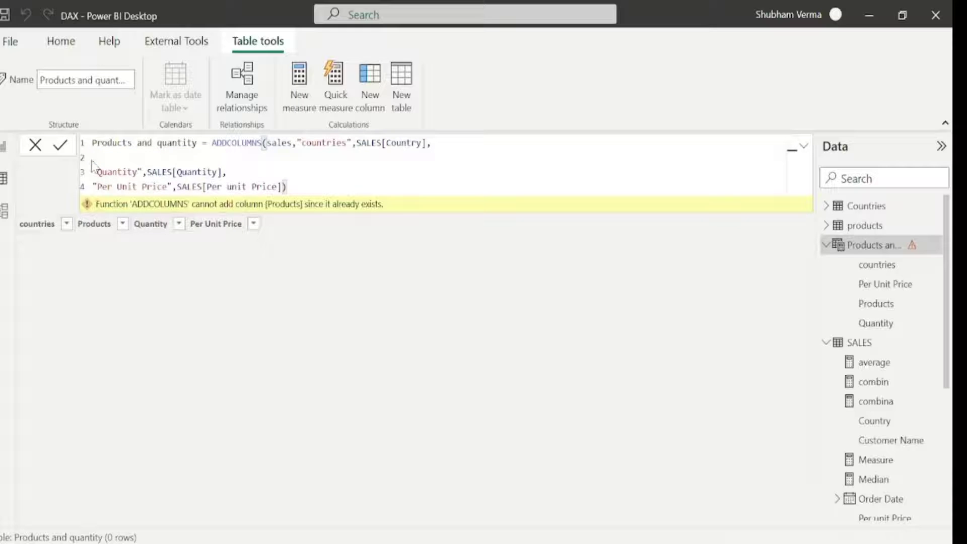
{"action": "key", "text": "Return"}
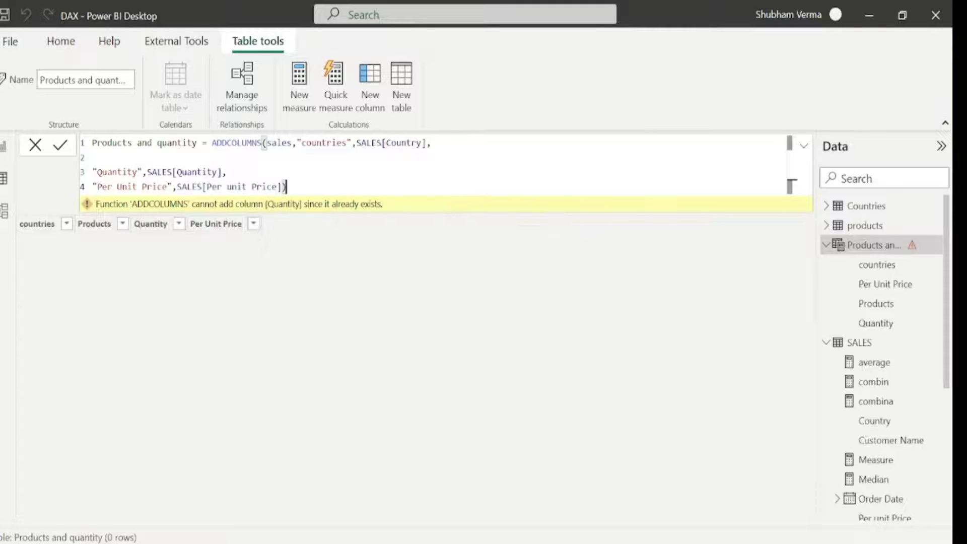
Inspect the Quantity column in the SALES table.
{"action": "left_click", "coordinate": [859, 343]}
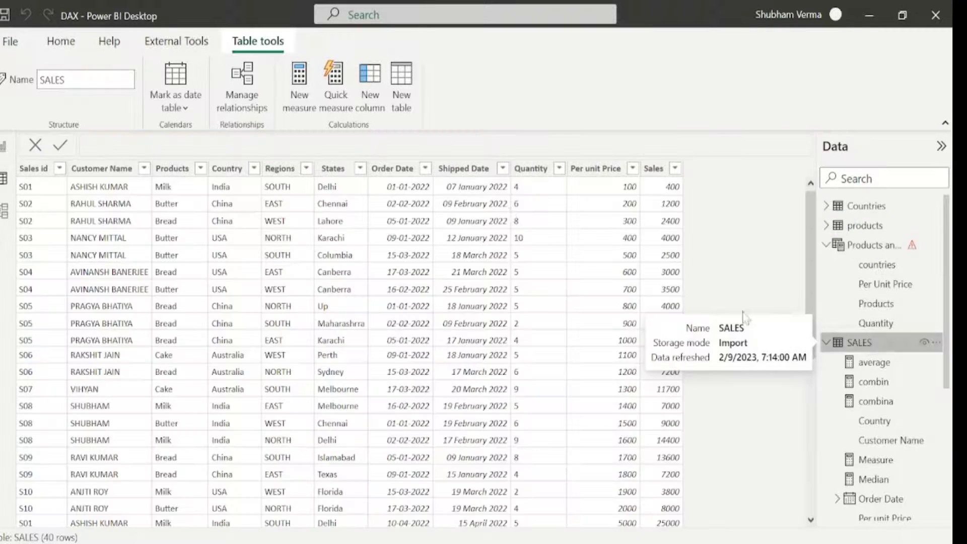
{"action": "left_click", "coordinate": [544, 171]}
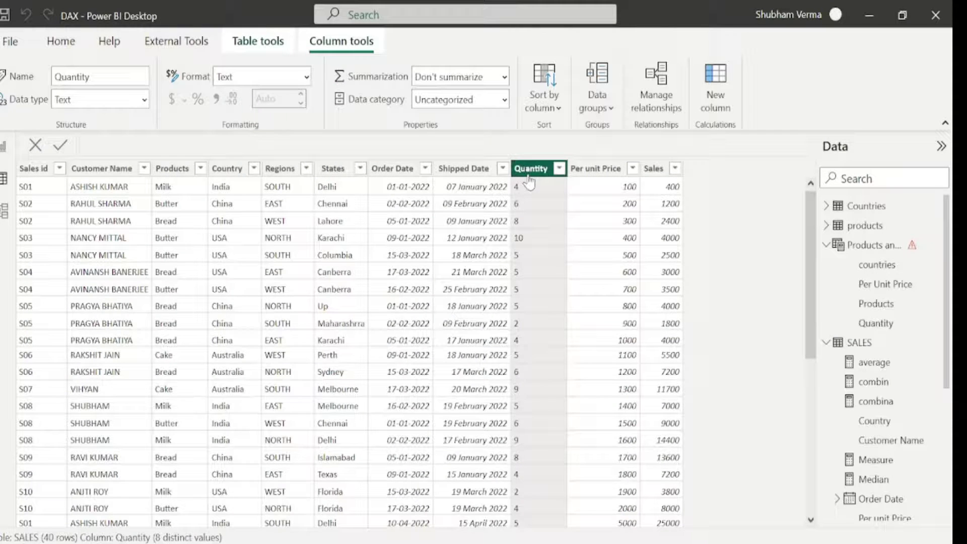
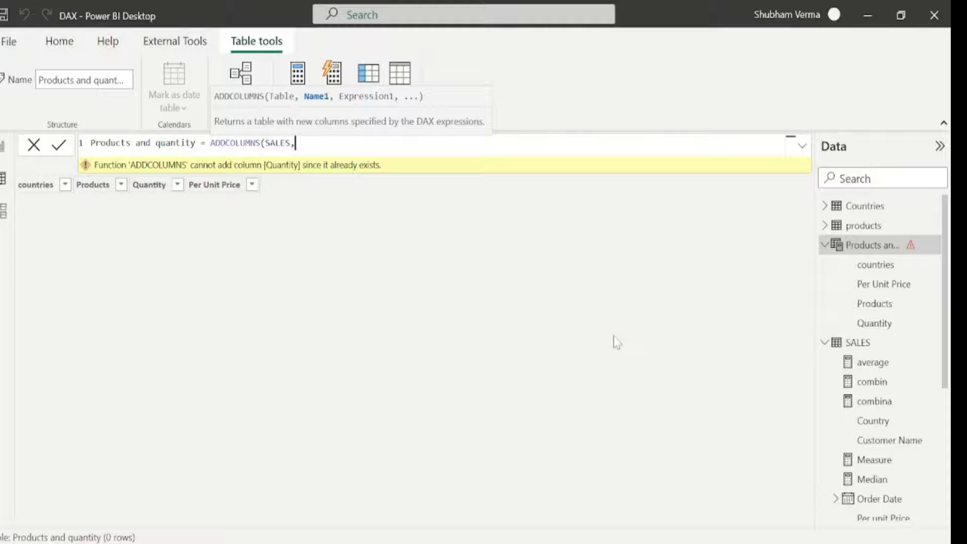
Add a "Total of Sales" column to the ADDCOLUMNS formula, starting its expression with CALCULATE(SUM(SALES[Quantity]).
{"action": "type", "text": "\"Total of Sales"}
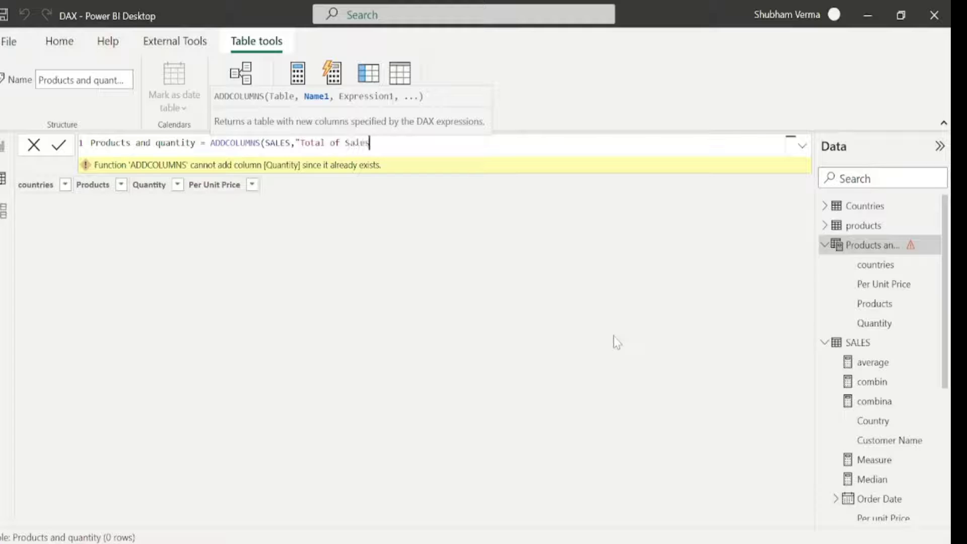
{"action": "type", "text": "\","}
{"action": "type", "text": "cal"}
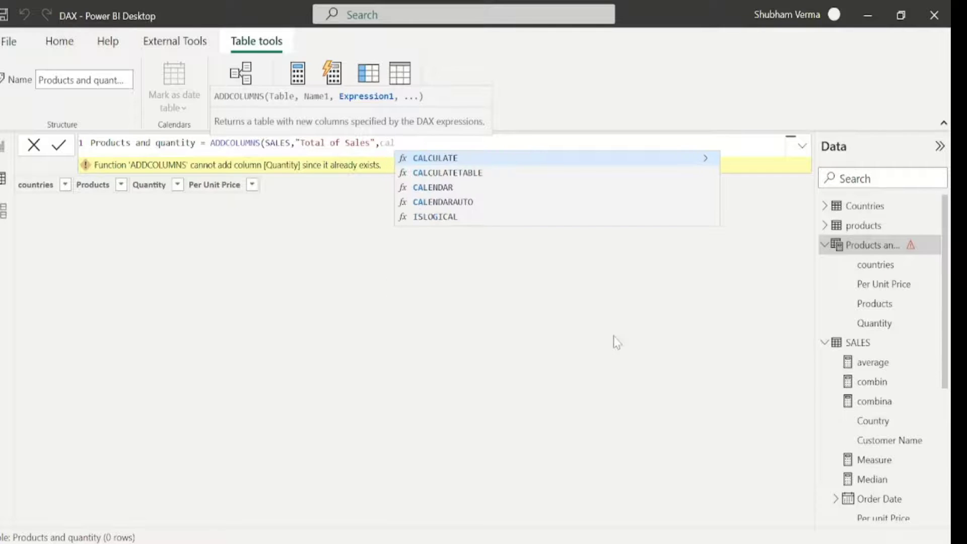
{"action": "key", "text": "Tab"}
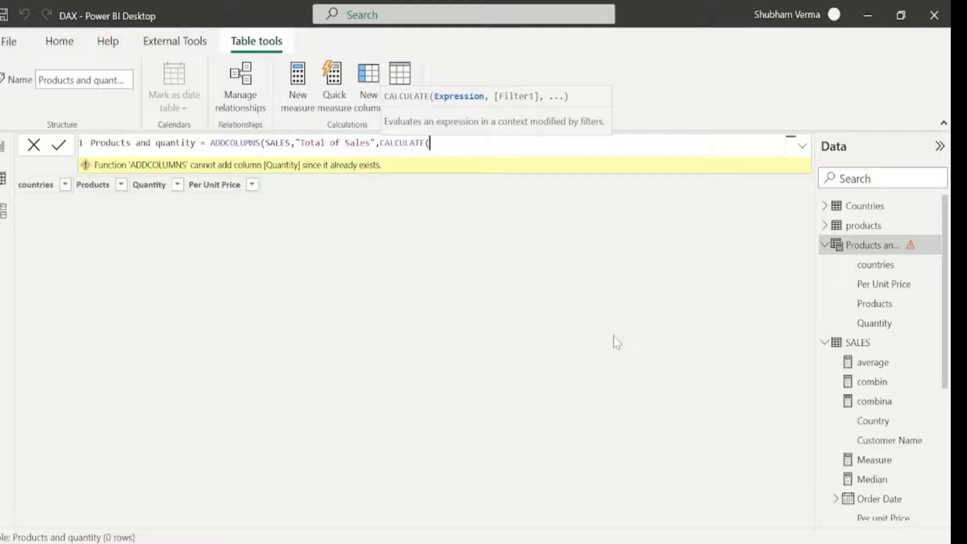
{"action": "type", "text": "sum"}
{"action": "key", "text": "Tab"}
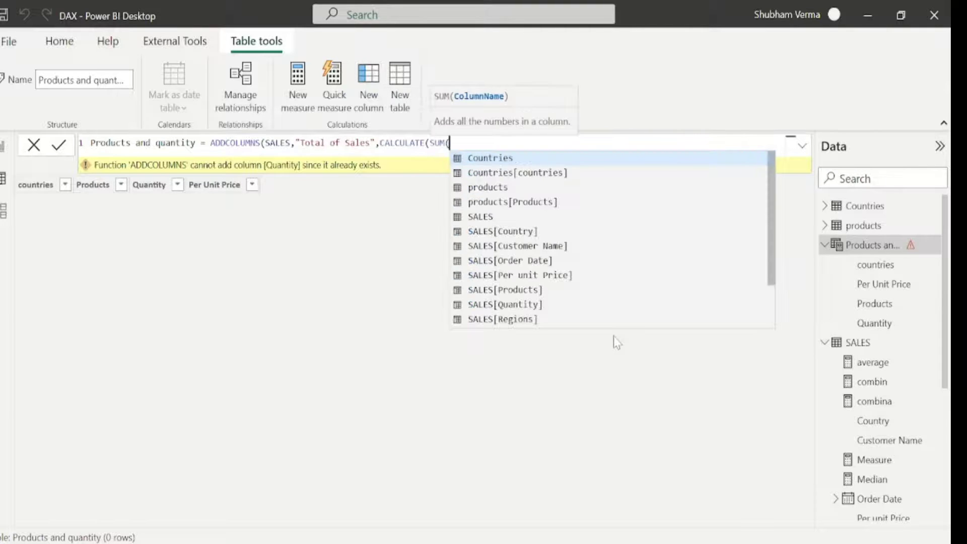
{"action": "type", "text": "quant"}
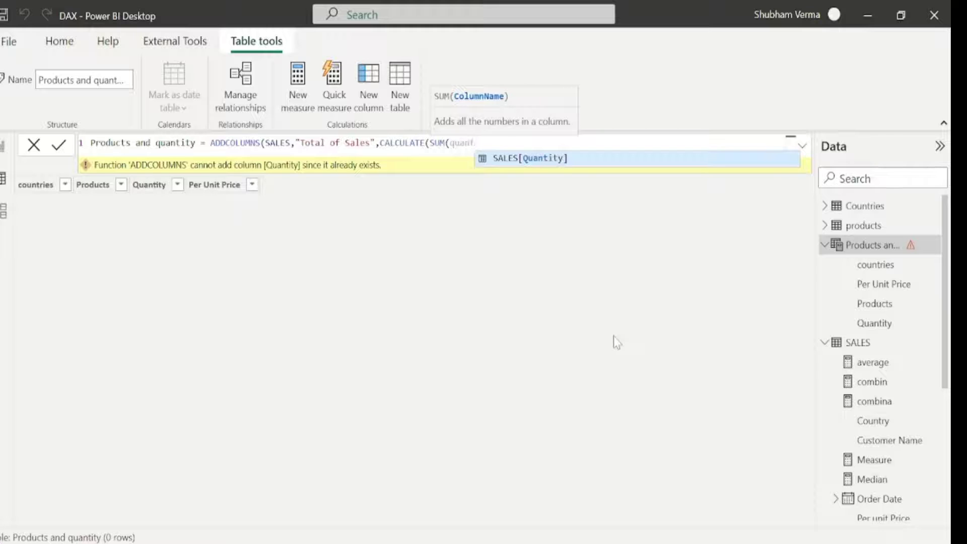
{"action": "key", "text": "Tab"}
{"action": "type", "text": ")"}
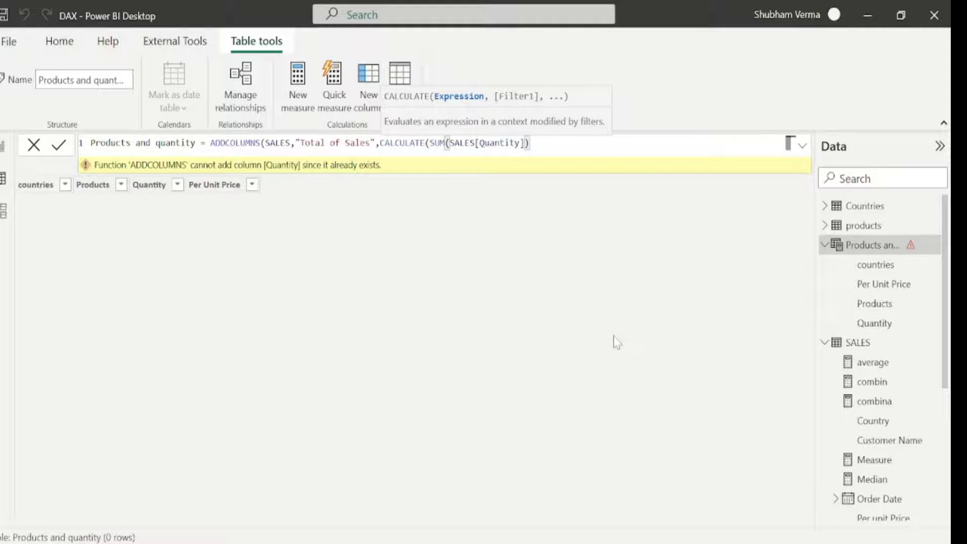
Multiply the quantity sum by SUM(SALES[Per unit Price]), close the parentheses and commit the ADDCOLUMNS formula.
{"action": "type", "text": ")"}
{"action": "type", "text": "p"}
{"action": "key", "text": "BackSpace"}
{"action": "type", "text": "SUM(o"}
{"action": "key", "text": "BackSpace"}
{"action": "type", "text": "per"}
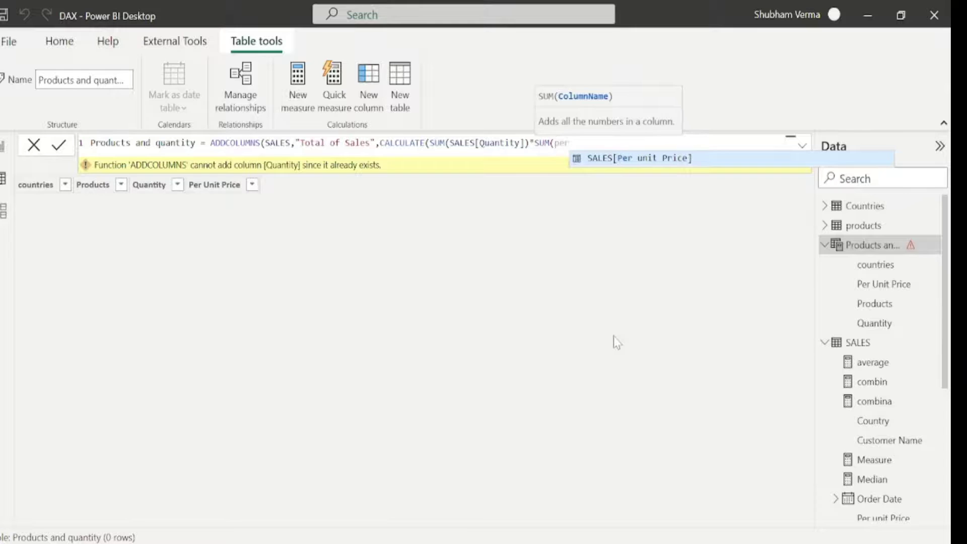
{"action": "key", "text": "Tab"}
{"action": "type", "text": ")"}
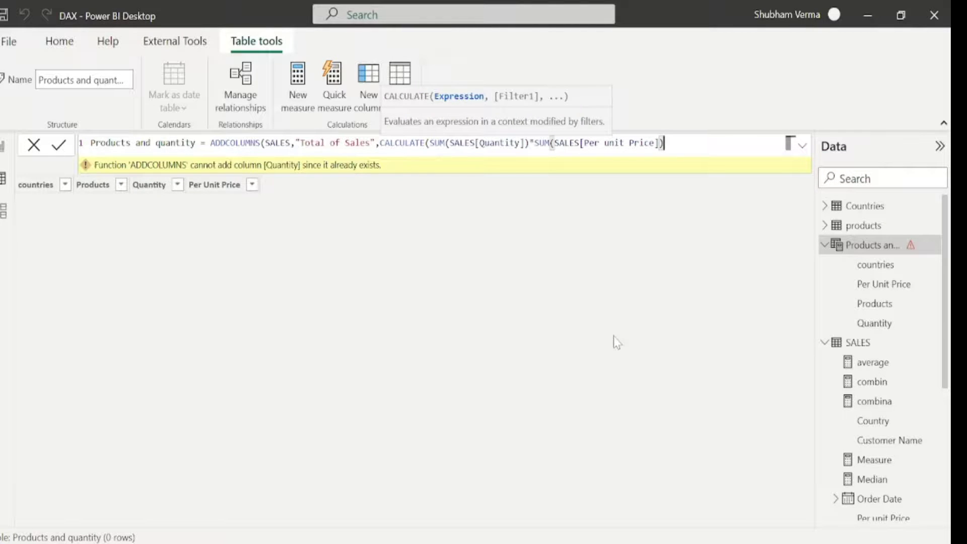
{"action": "type", "text": ")"}
{"action": "key", "text": "Return"}
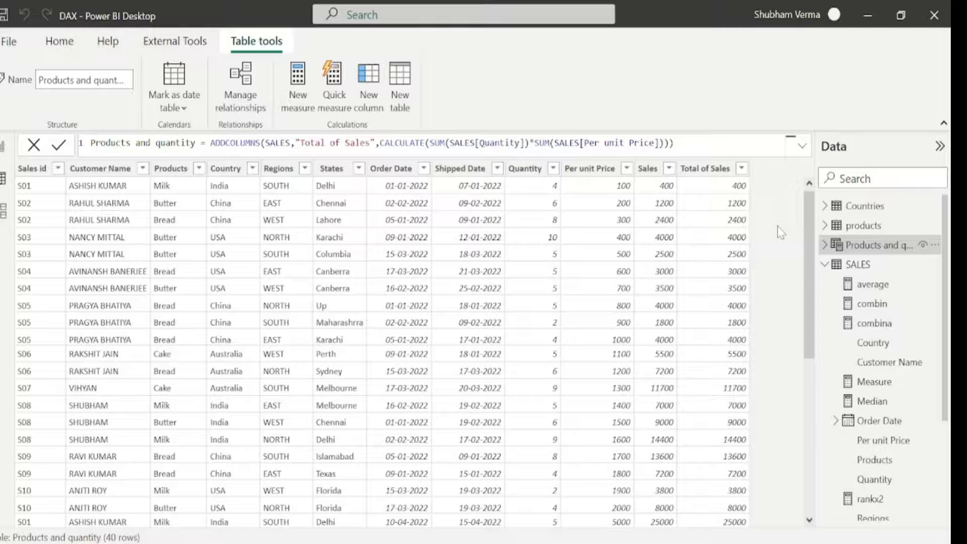
Return to the report view and switch to the browser to read the CROSSJOIN documentation.
{"action": "left_click", "coordinate": [4, 146]}
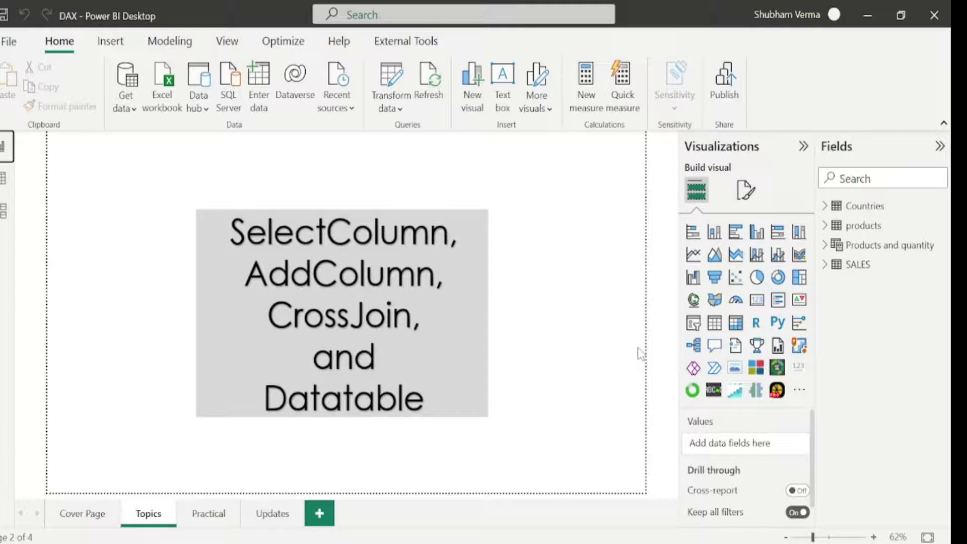
{"action": "key", "text": "alt+Tab"}
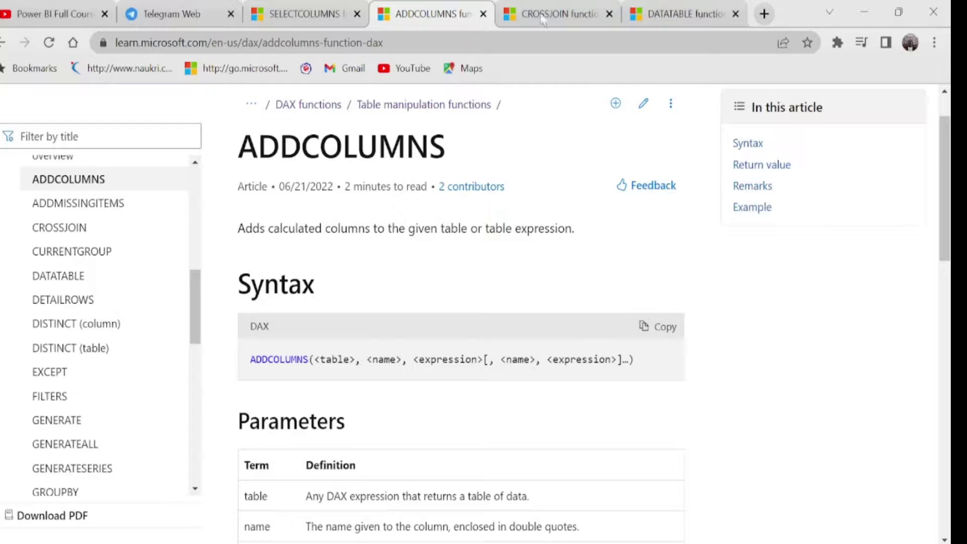
{"action": "left_click", "coordinate": [542, 16]}
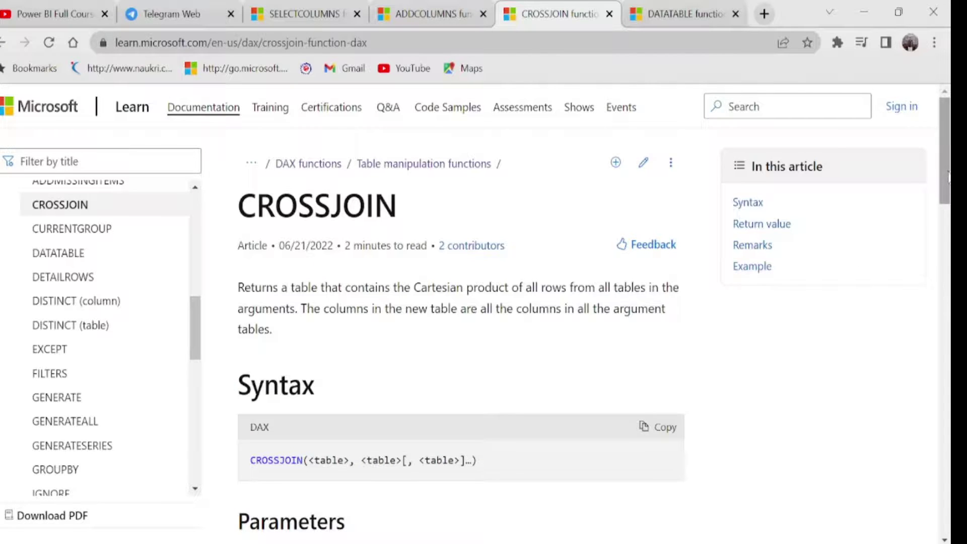
{"action": "scroll", "coordinate": [948, 176], "scroll_direction": "down", "scroll_amount": 5}
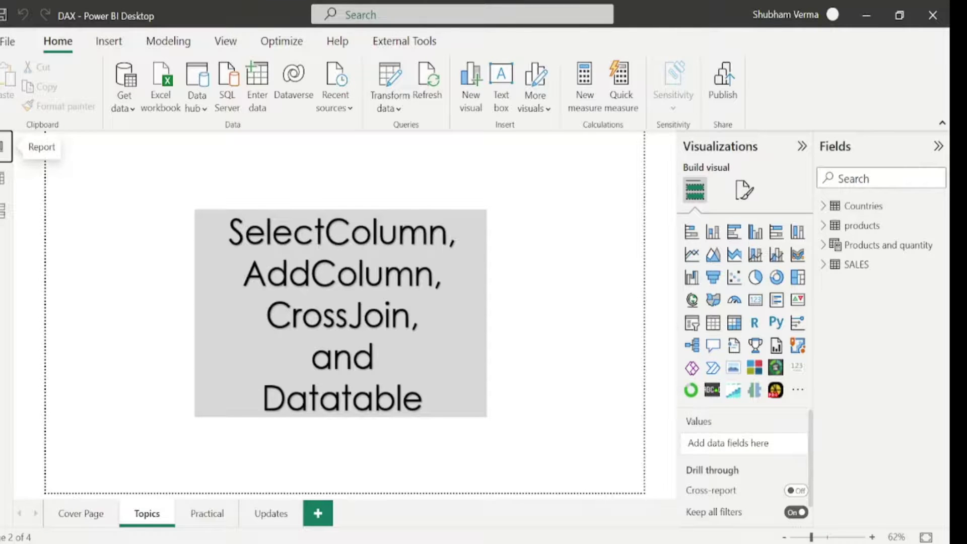
In Power BI's data view, examine the rows of the Countries table and the products table.
{"action": "left_click", "coordinate": [869, 207]}
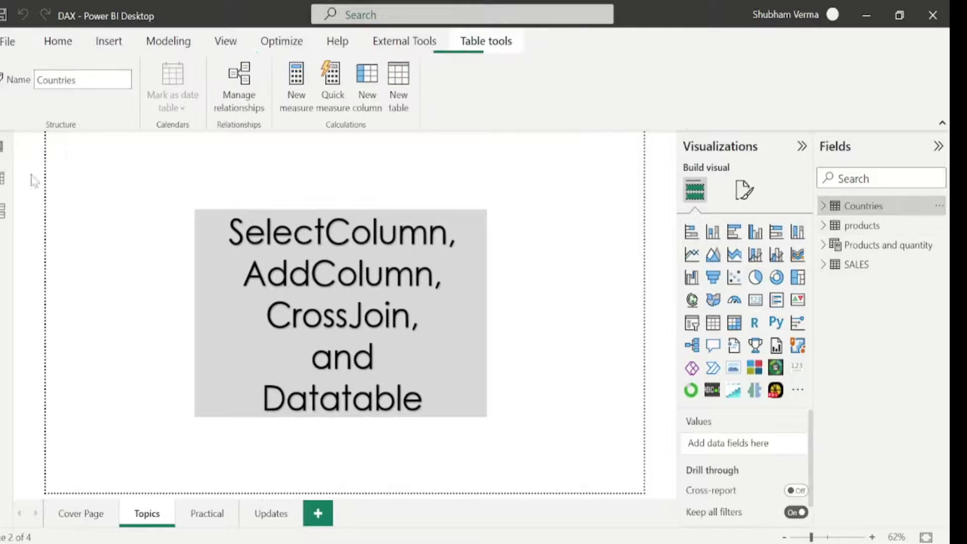
{"action": "left_click", "coordinate": [4, 179]}
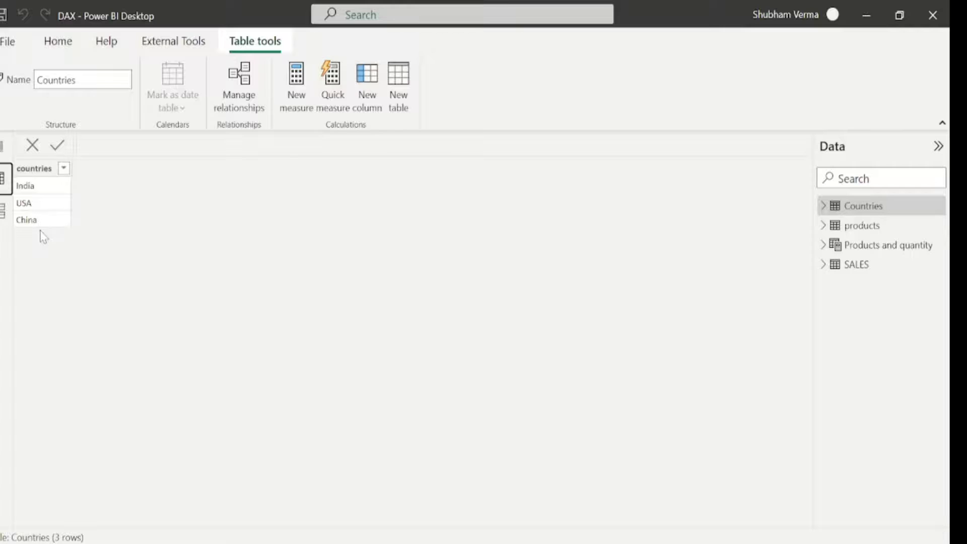
{"action": "left_click", "coordinate": [859, 233]}
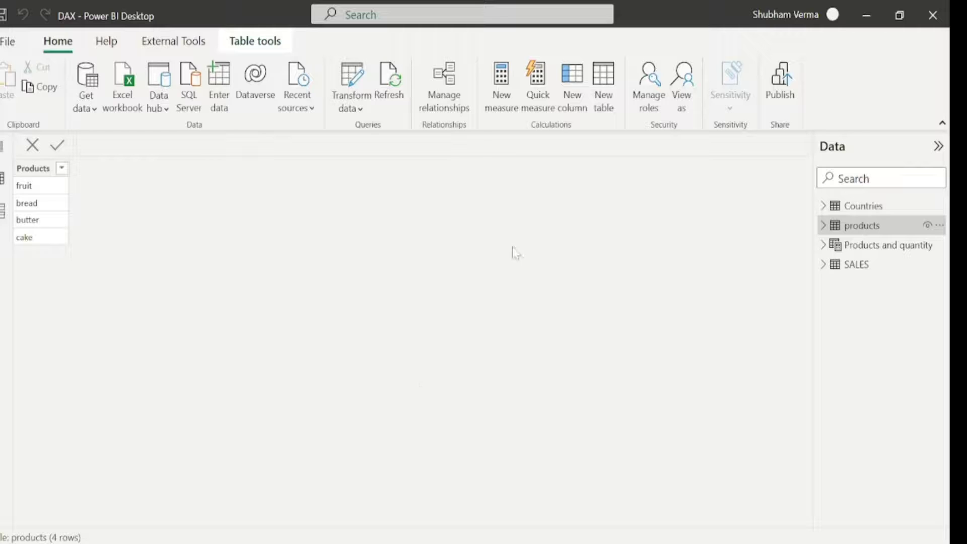
Create a calculated table named crossjoin and begin its formula with the CROSSJOIN function.
{"action": "left_click", "coordinate": [607, 99]}
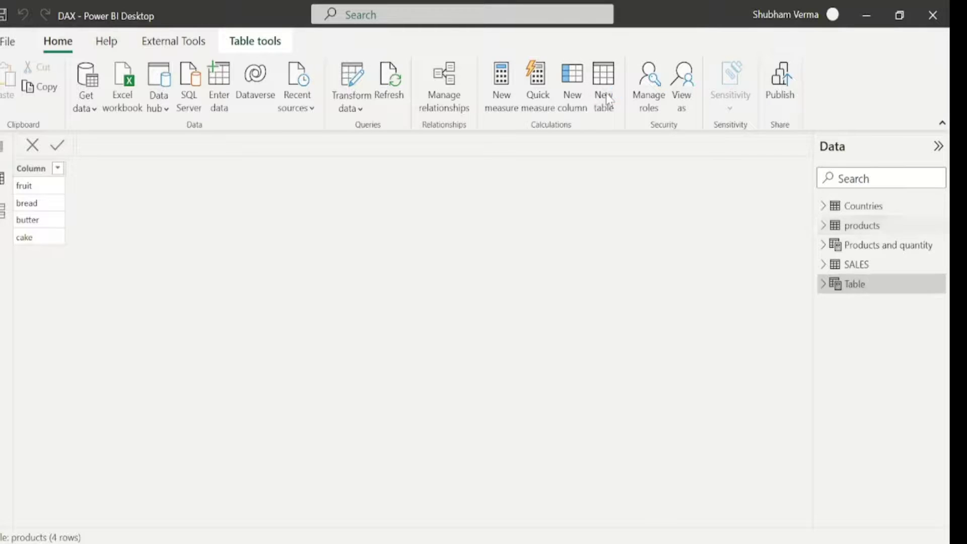
{"action": "key", "text": "BackSpace"}
{"action": "key", "text": "BackSpace"}
{"action": "key", "text": "BackSpace"}
{"action": "key", "text": "BackSpace"}
{"action": "key", "text": "BackSpace"}
{"action": "key", "text": "BackSpace"}
{"action": "key", "text": "BackSpace"}
{"action": "key", "text": "BackSpace"}
{"action": "type", "text": "crossjoin"}
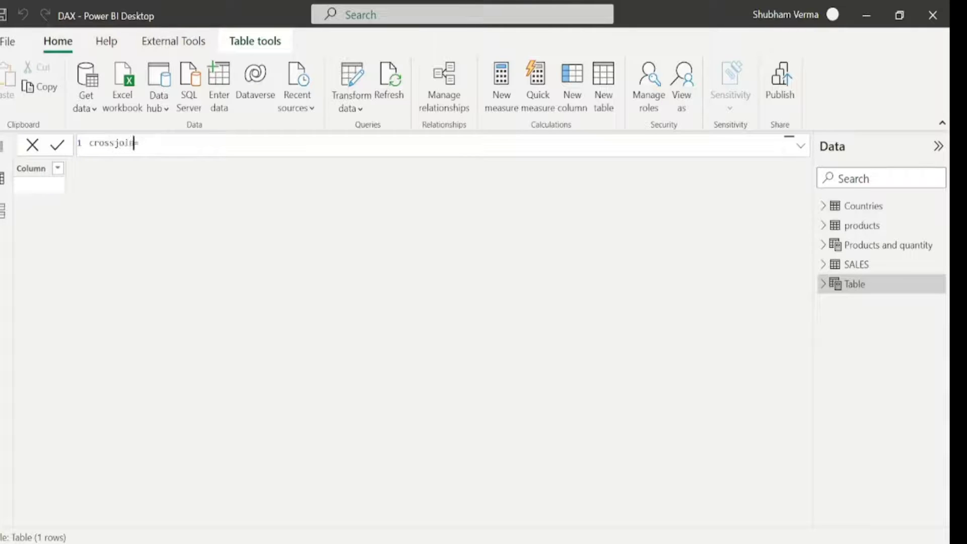
{"action": "type", "text": "= cross"}
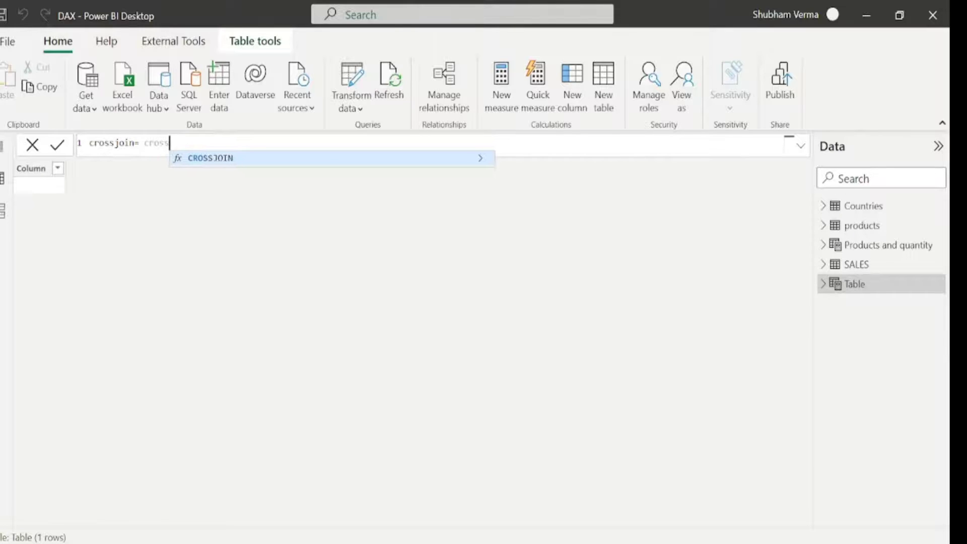
{"action": "key", "text": "Tab"}
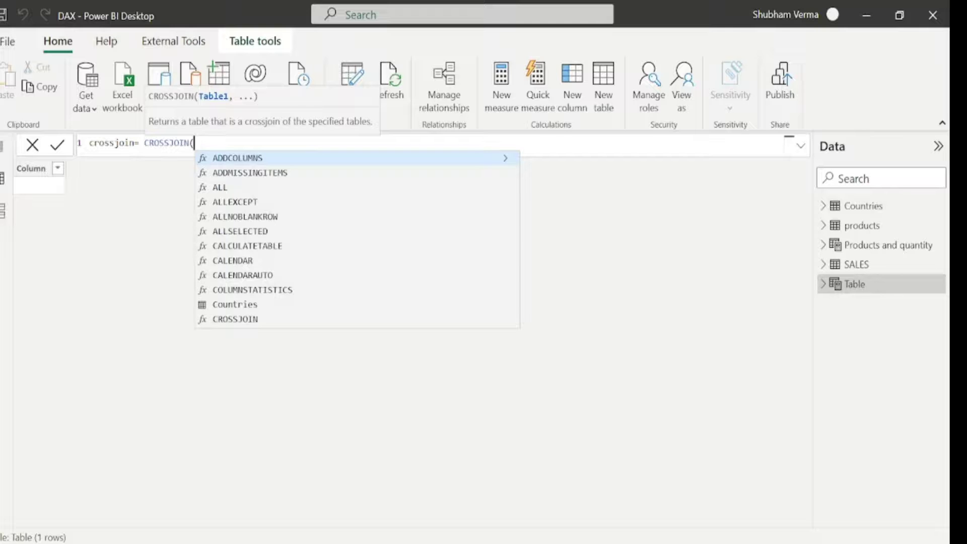
Supply Countries and products as the CROSSJOIN arguments, close the parenthesis and commit the formula.
{"action": "type", "text": "count"}
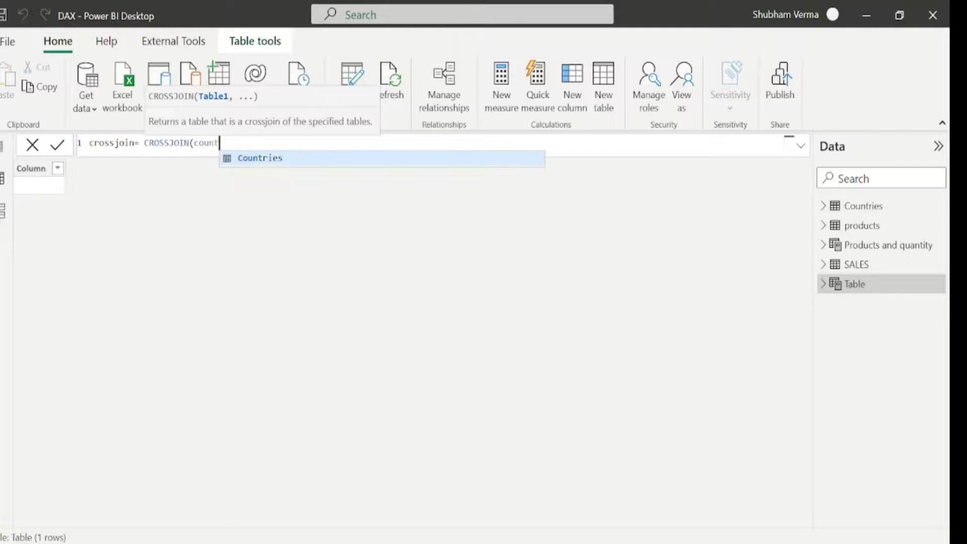
{"action": "key", "text": "Tab"}
{"action": "type", "text": ","}
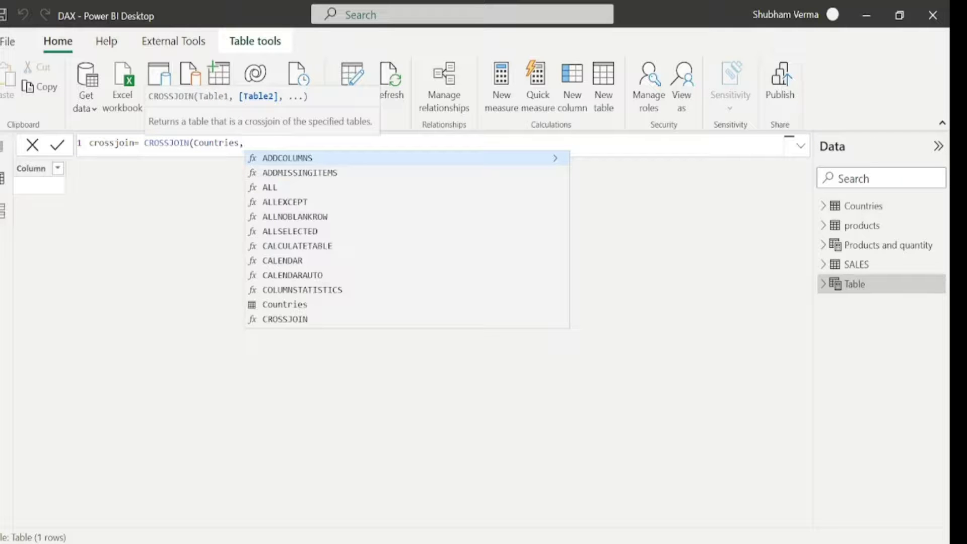
{"action": "type", "text": "produ"}
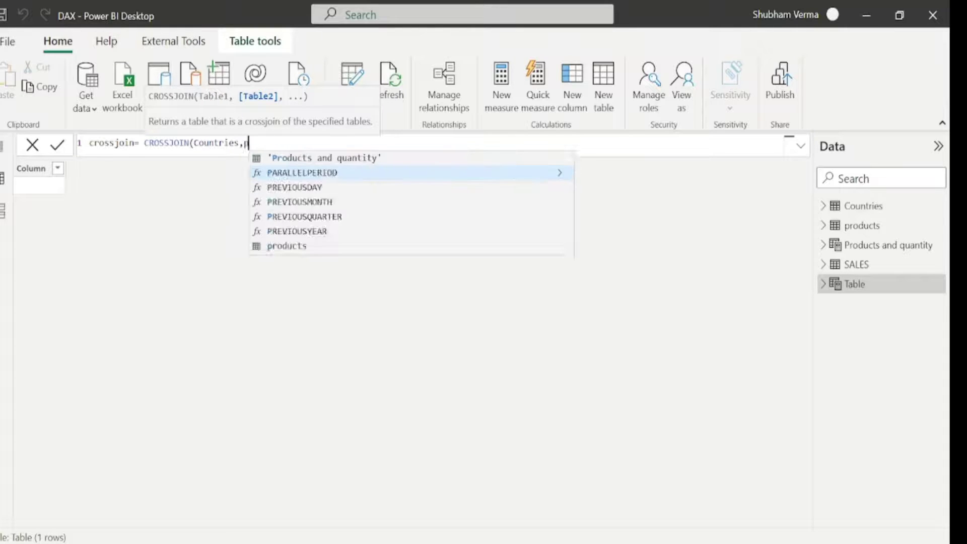
{"action": "type", "text": "cts)"}
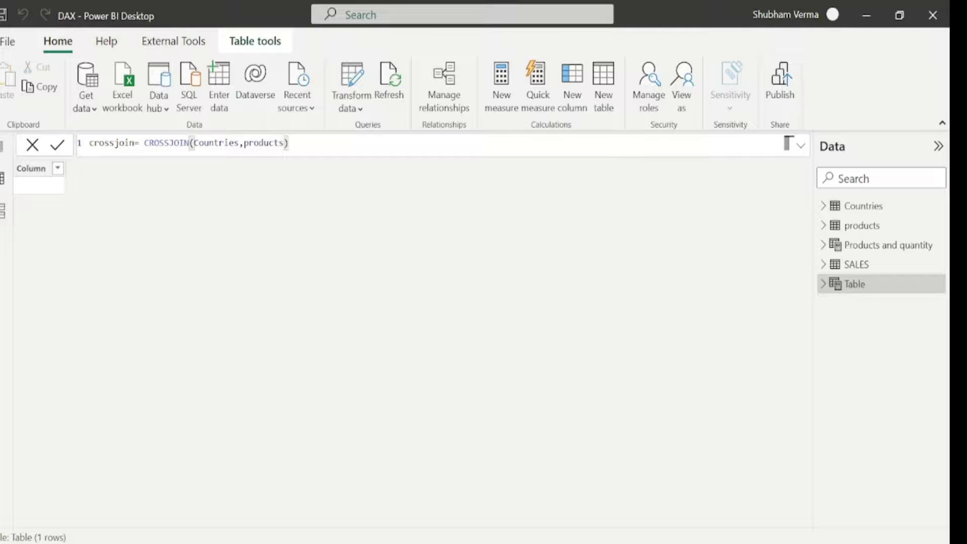
{"action": "key", "text": "Return"}
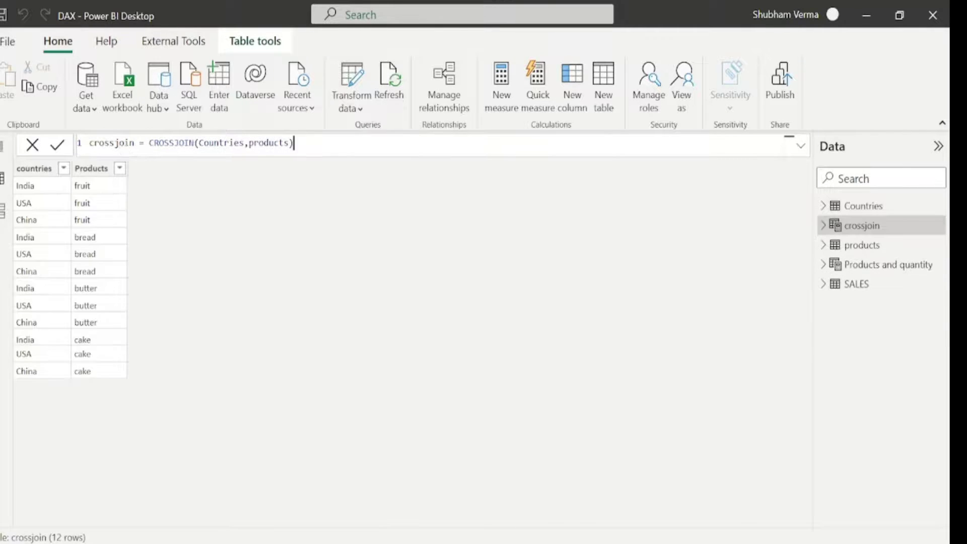
Examine the crossjoin table's Products column and compare its rows with the Countries and products source tables.
{"action": "left_click", "coordinate": [91, 168]}
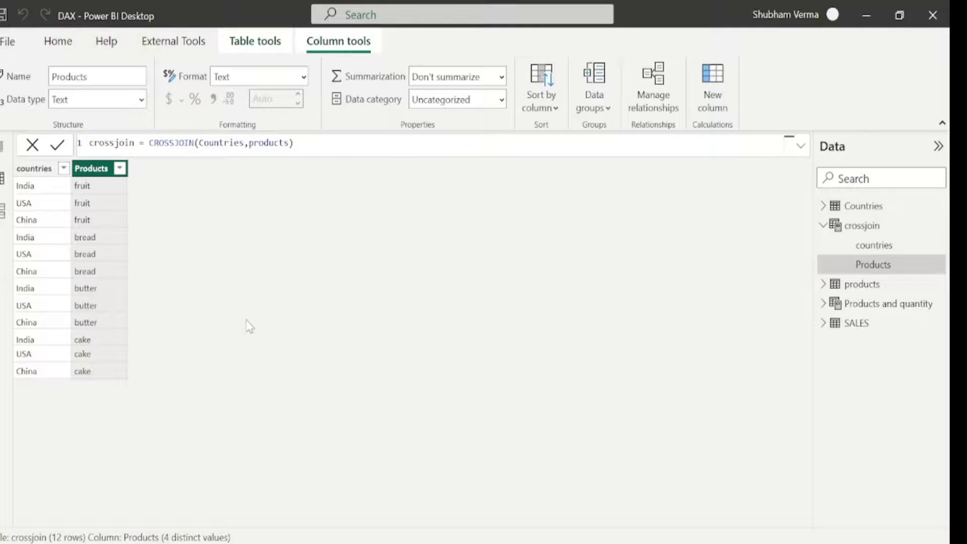
{"action": "left_click", "coordinate": [876, 211]}
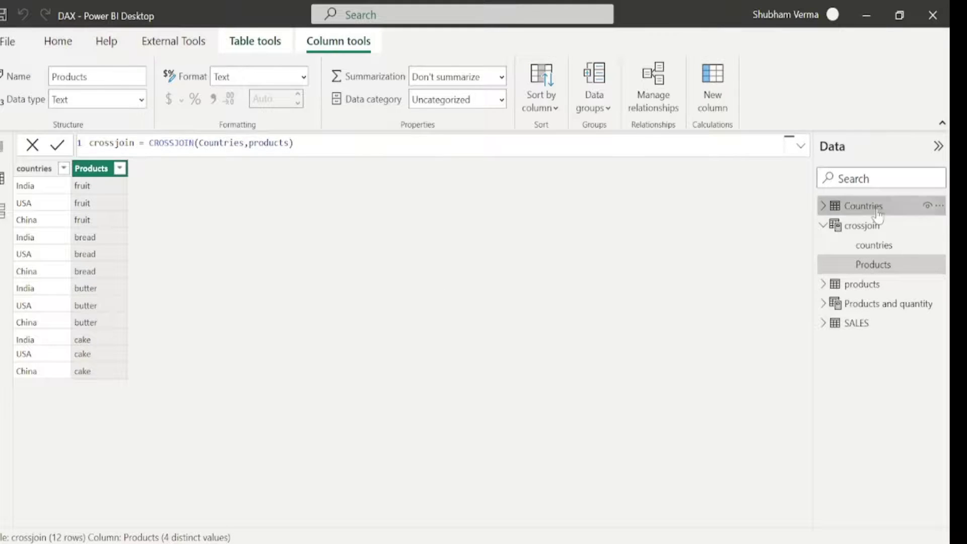
{"action": "left_click", "coordinate": [855, 283]}
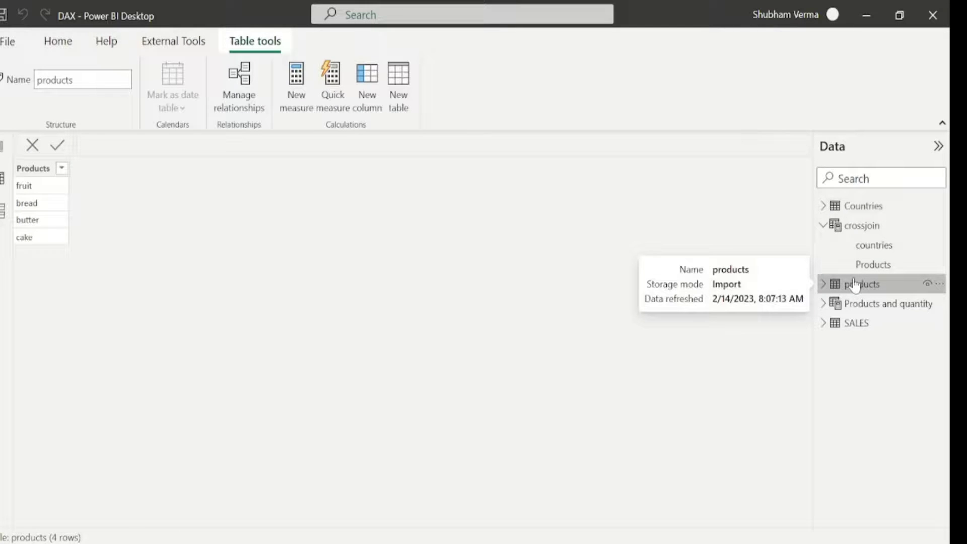
{"action": "left_click", "coordinate": [877, 231]}
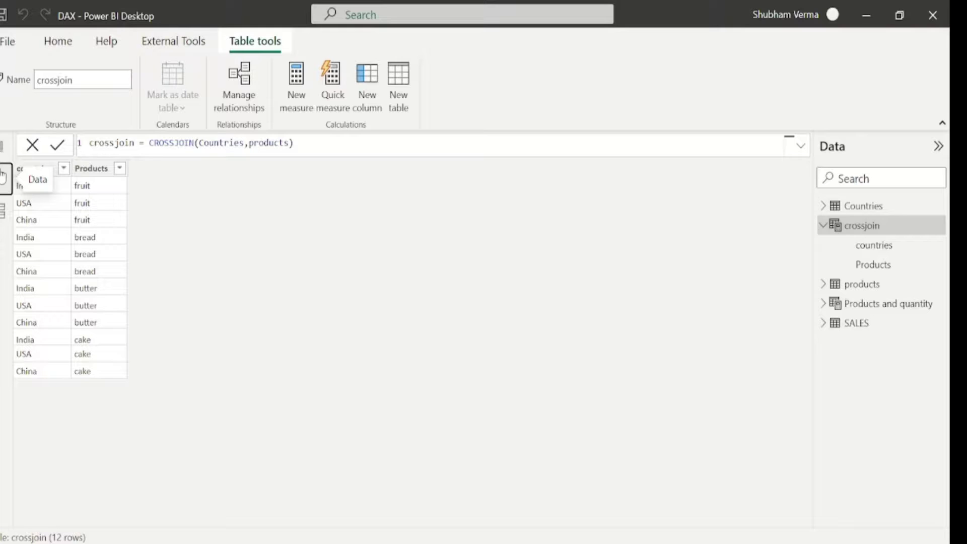
Return to the report view and switch to the browser to read the DATATABLE syntax and parameter documentation.
{"action": "left_click", "coordinate": [4, 147]}
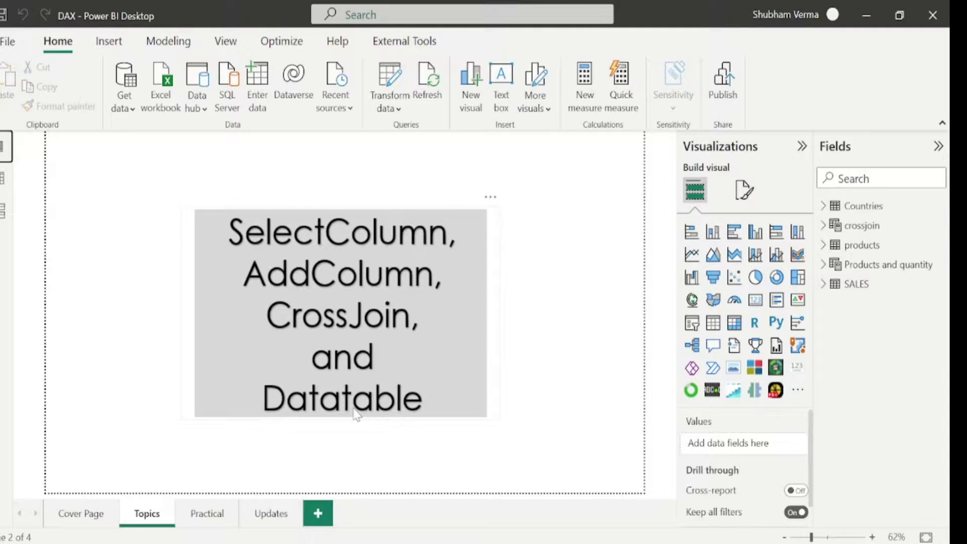
{"action": "key", "text": "alt+Tab"}
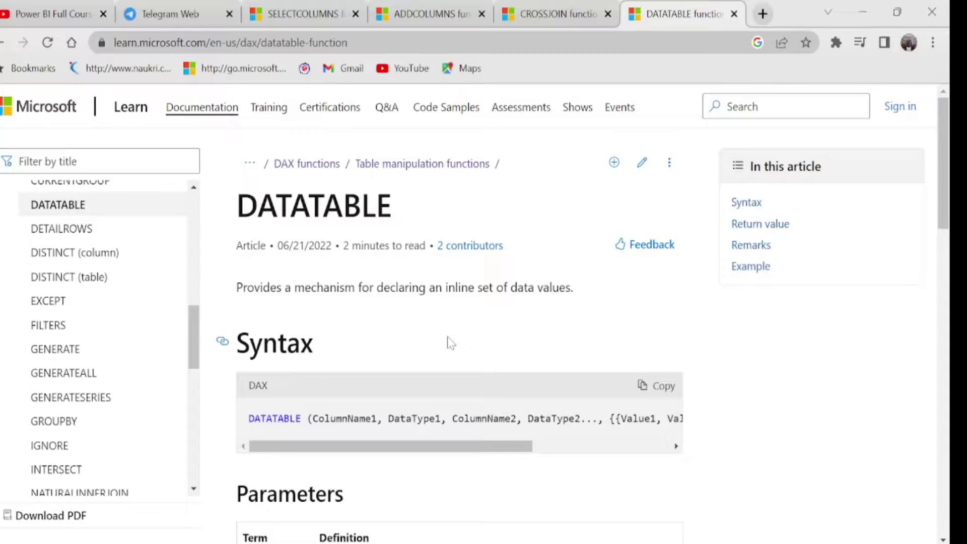
{"action": "scroll", "coordinate": [451, 343], "scroll_direction": "down", "scroll_amount": 9}
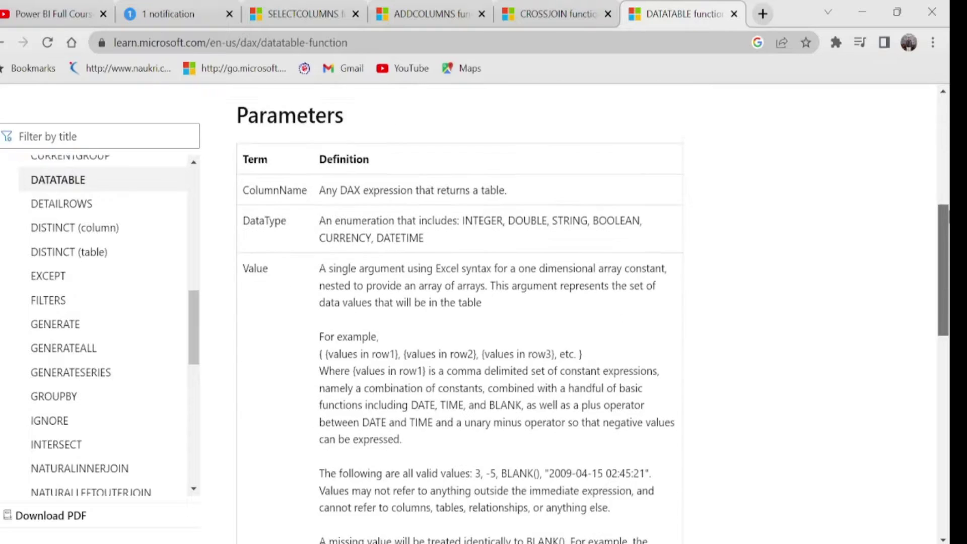
{"action": "scroll", "coordinate": [451, 343], "scroll_direction": "down", "scroll_amount": 1}
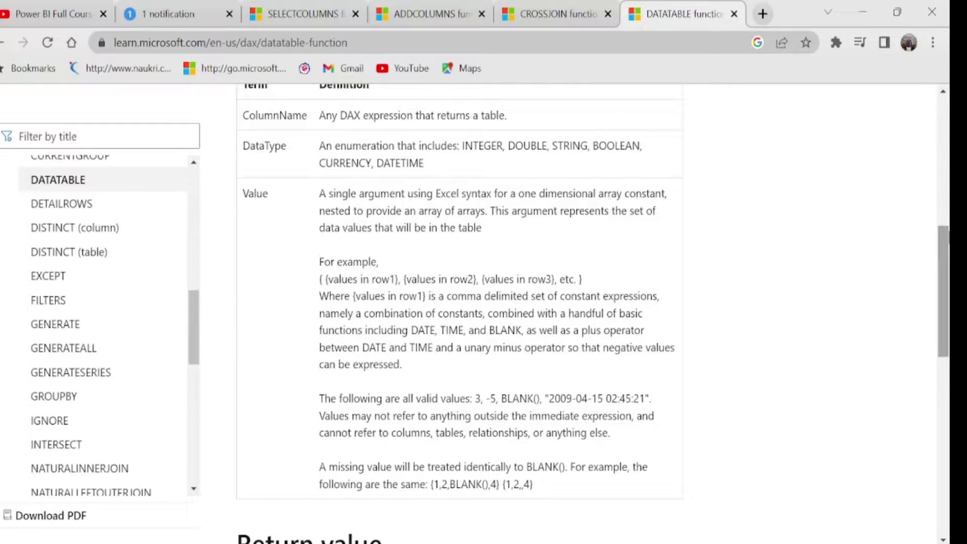
{"action": "left_click_drag", "start_coordinate": [948, 300], "coordinate": [947, 176]}
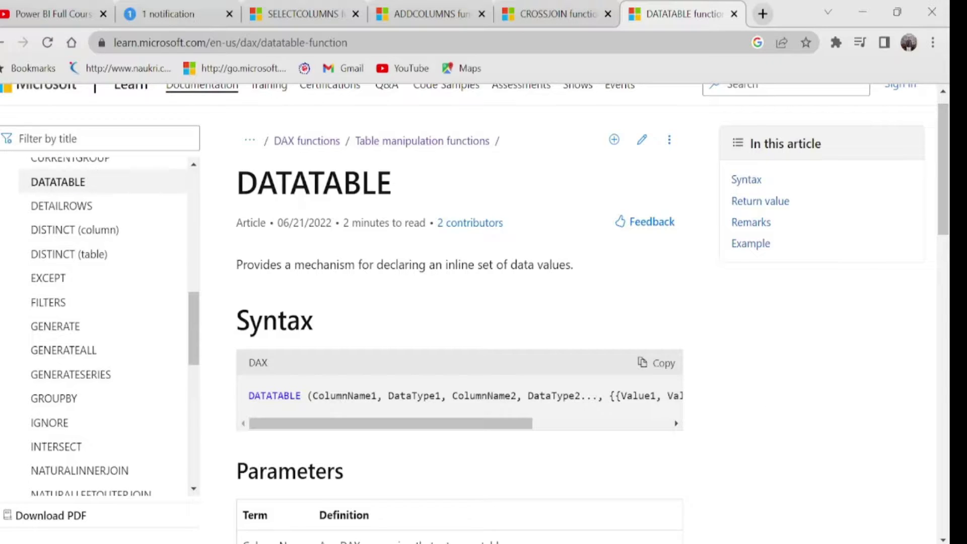
Switch back to Power BI and create a new calculated table named Customers.
{"action": "key", "text": "alt+Tab"}
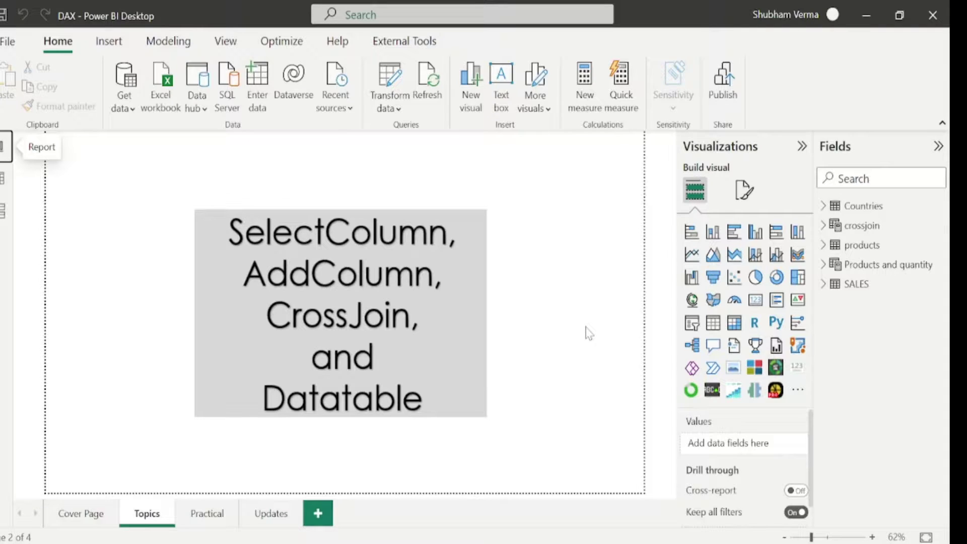
{"action": "left_click", "coordinate": [168, 41]}
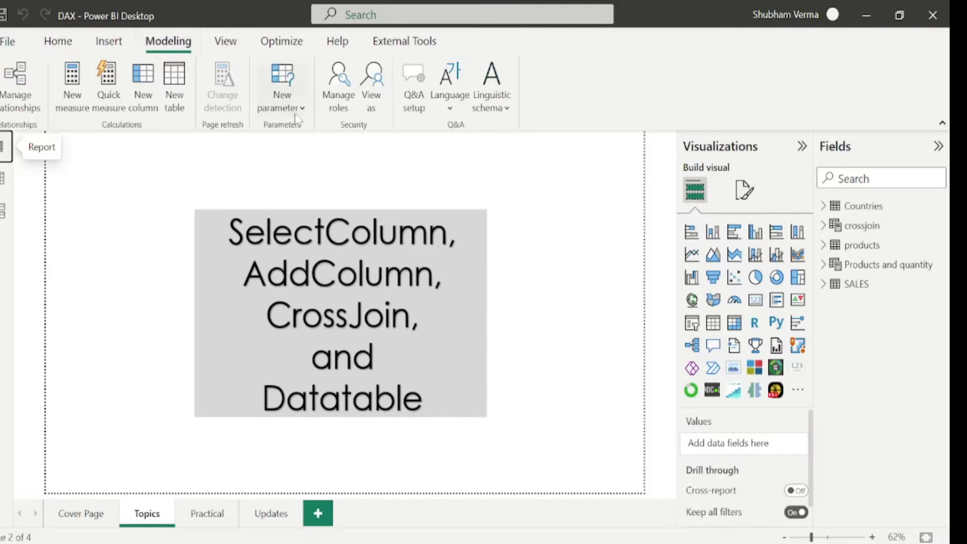
{"action": "left_click", "coordinate": [174, 84]}
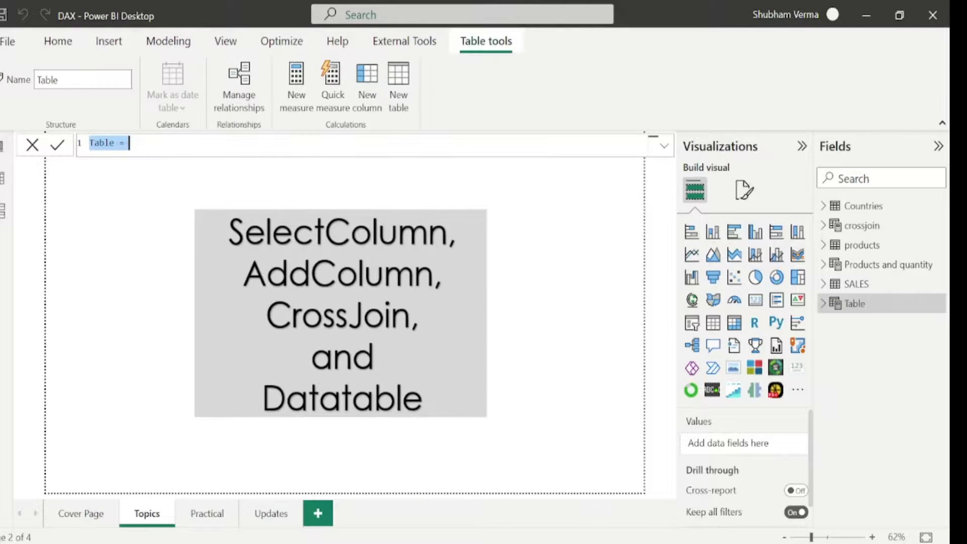
{"action": "key", "text": "Home"}
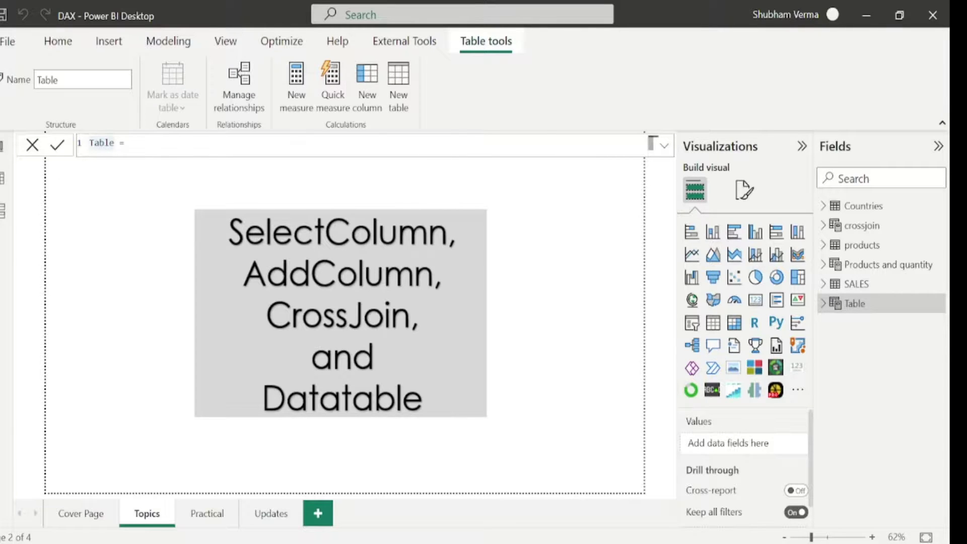
{"action": "key", "text": "Right"}
{"action": "key", "text": "Right"}
{"action": "key", "text": "Right"}
{"action": "key", "text": "Right"}
{"action": "key", "text": "Right"}
{"action": "key", "text": "BackSpace"}
{"action": "type", "text": "Customers"}
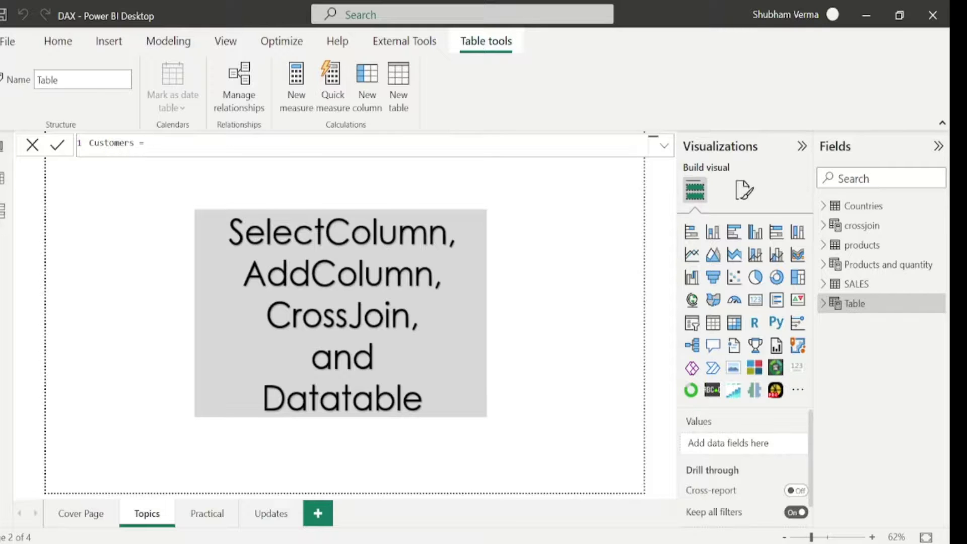
Start the Customers formula with DATATABLE and define its first column as "ID" with the INTEGER data type.
{"action": "type", "text": "data"}
{"action": "key", "text": "Tab"}
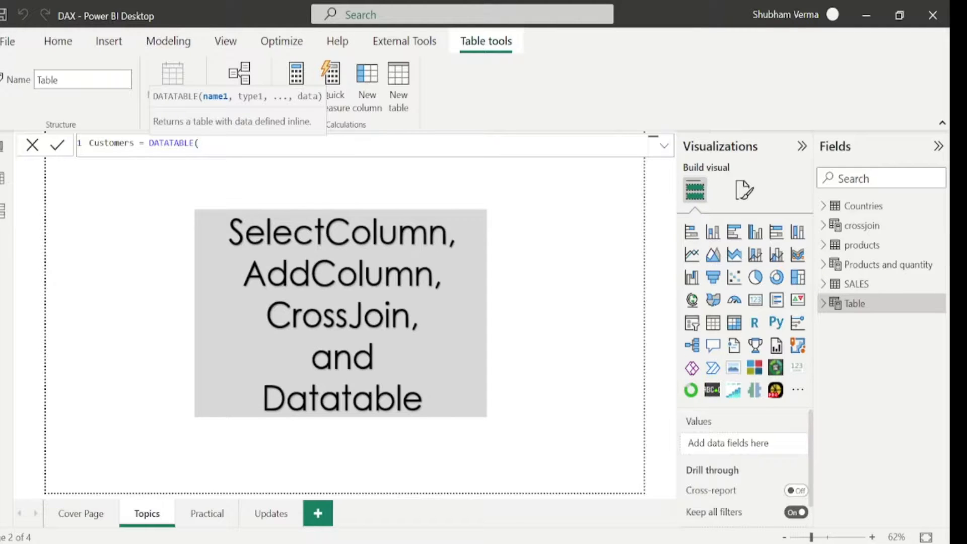
{"action": "type", "text": "\"ID\","}
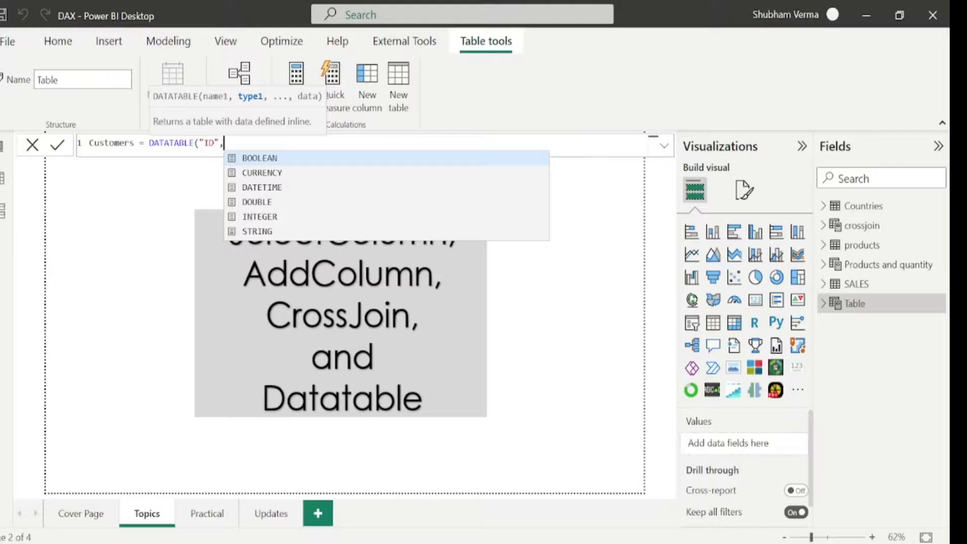
{"action": "key", "text": "Down"}
{"action": "key", "text": "Down"}
{"action": "key", "text": "Down"}
{"action": "key", "text": "Down"}
{"action": "key", "text": "Down"}
{"action": "key", "text": "Up"}
{"action": "key", "text": "Tab"}
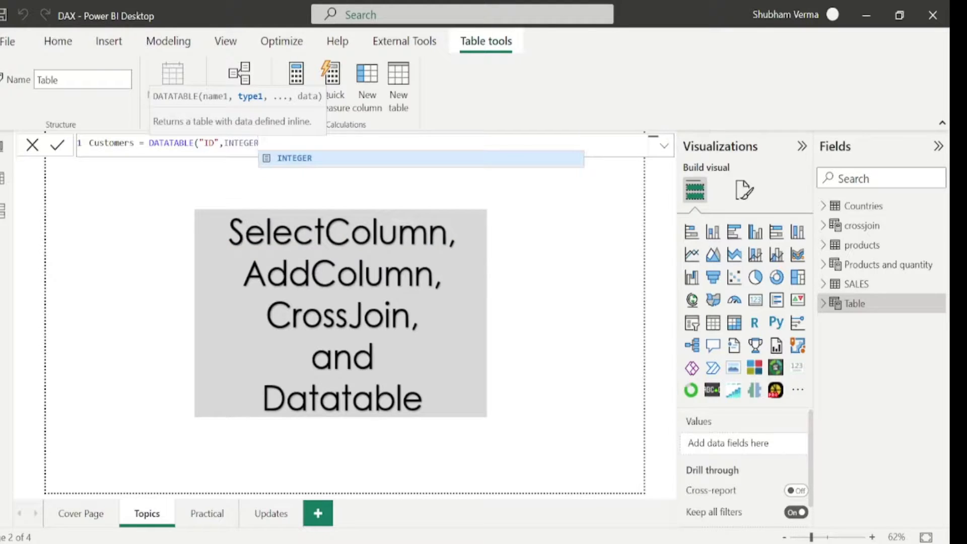
{"action": "type", "text": ","}
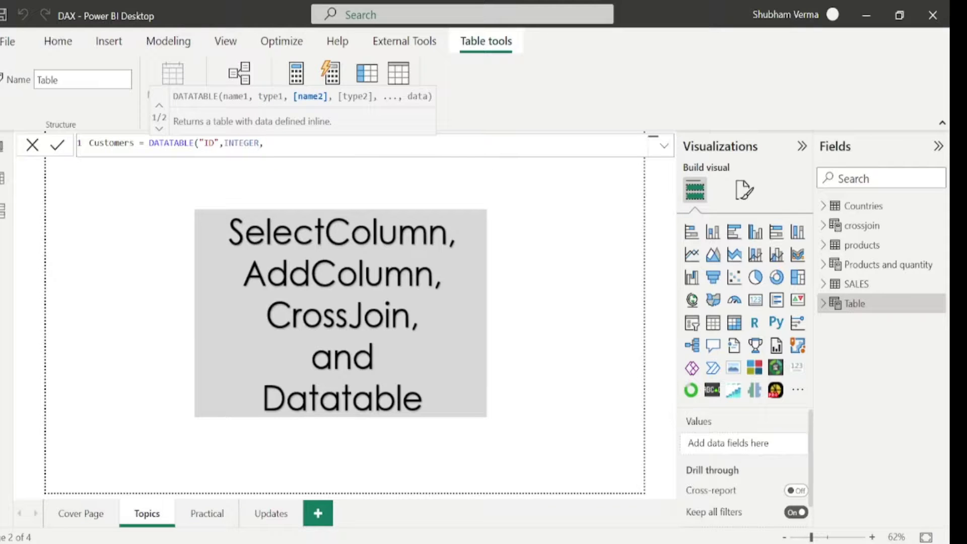
On a new formula line, define the second DATATABLE column as "Names" with the STRING data type.
{"action": "key", "text": "shift+Return"}
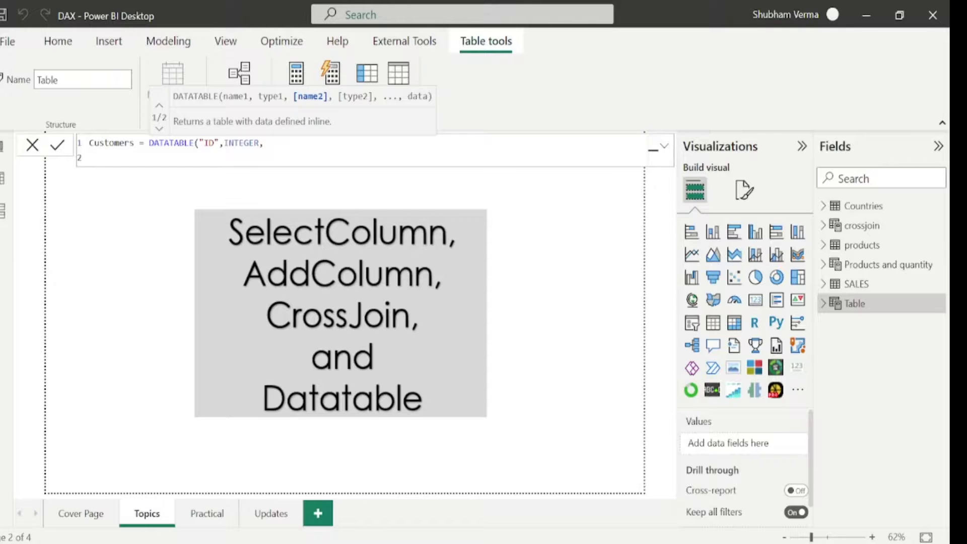
{"action": "type", "text": "\""}
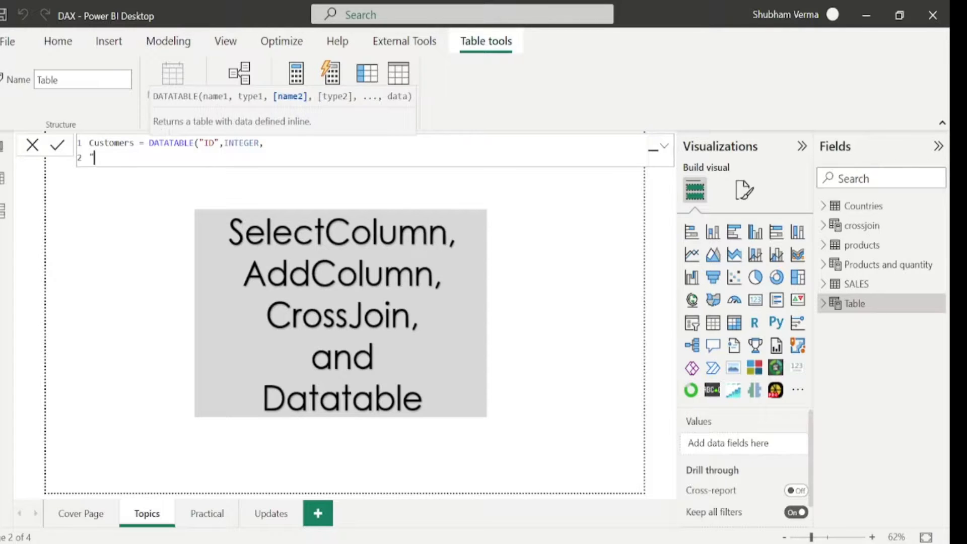
{"action": "type", "text": "Names\","}
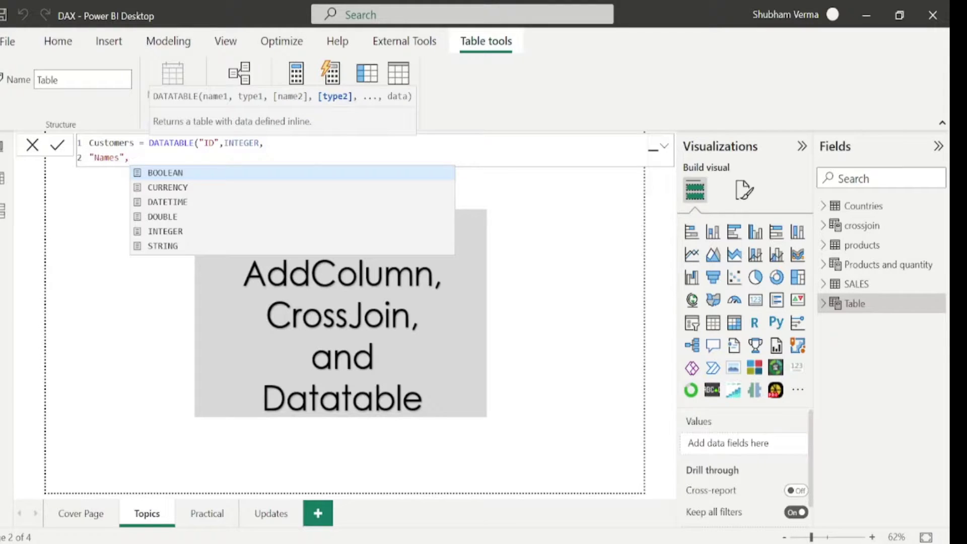
{"action": "key", "text": "Down"}
{"action": "key", "text": "Down"}
{"action": "key", "text": "Down"}
{"action": "key", "text": "Down"}
{"action": "key", "text": "Down"}
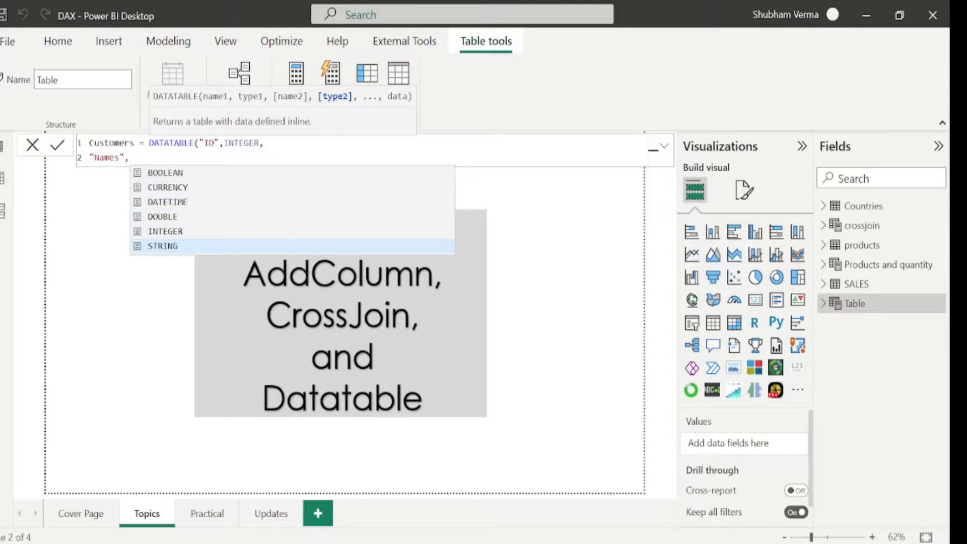
{"action": "type", "text": "STRING,"}
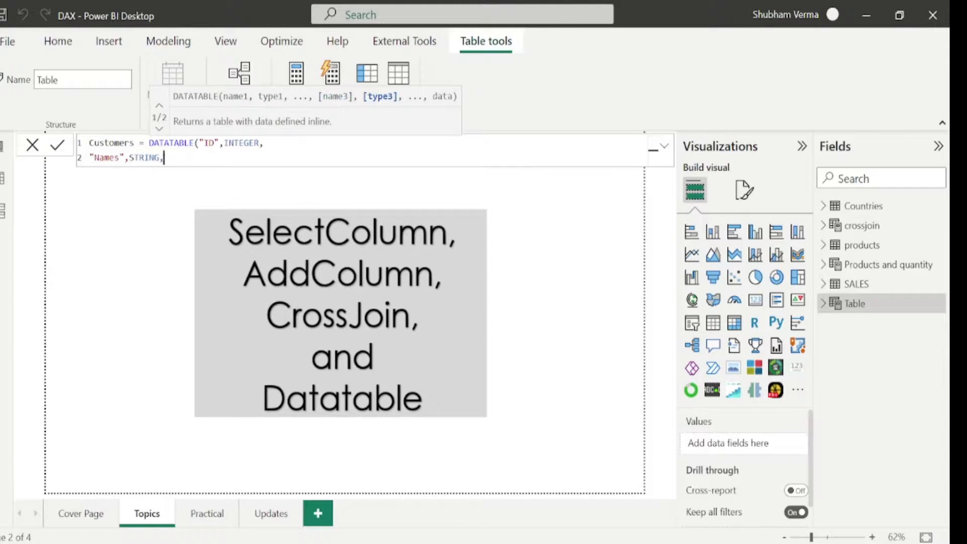
On a new formula line, define the third DATATABLE column as "Countries" with the STRING data type.
{"action": "key", "text": "shift+Return"}
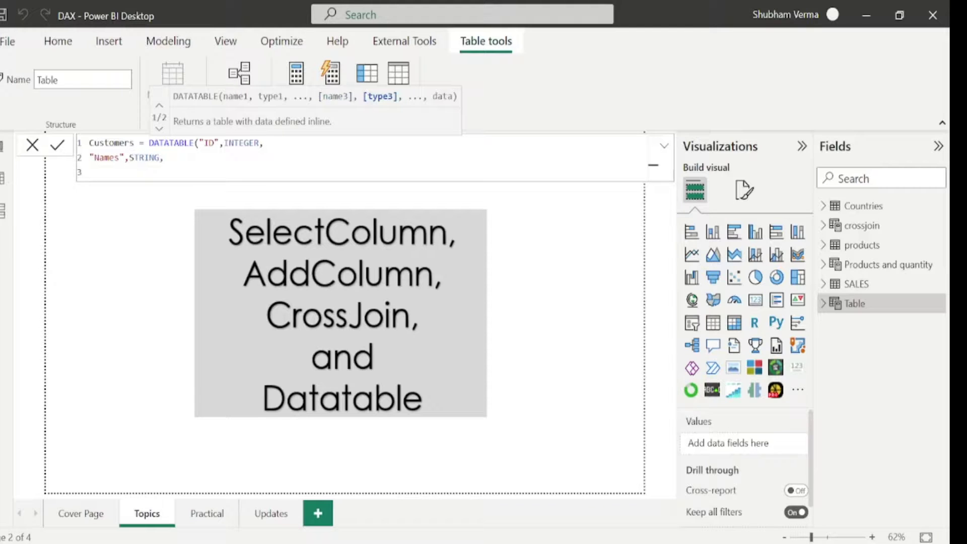
{"action": "type", "text": "\"Countri"}
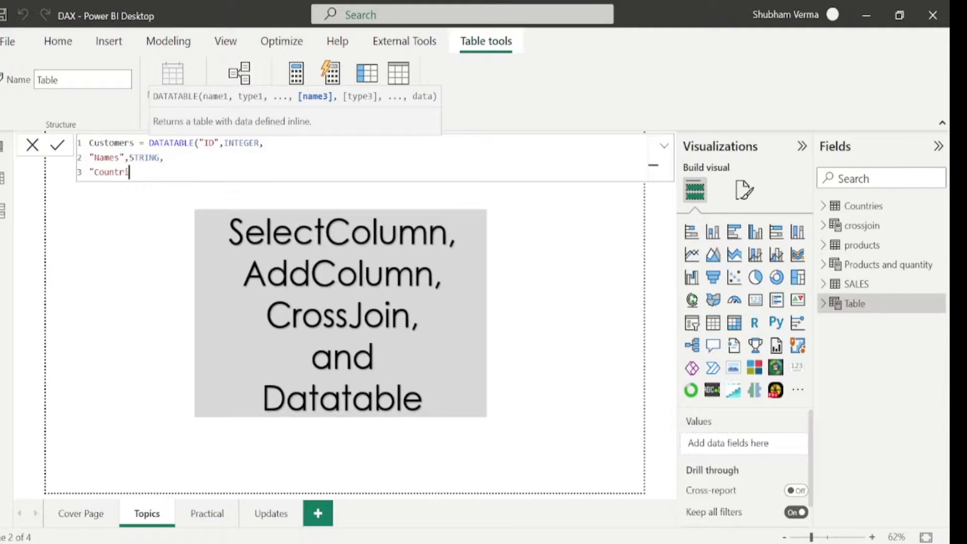
{"action": "type", "text": "es\","}
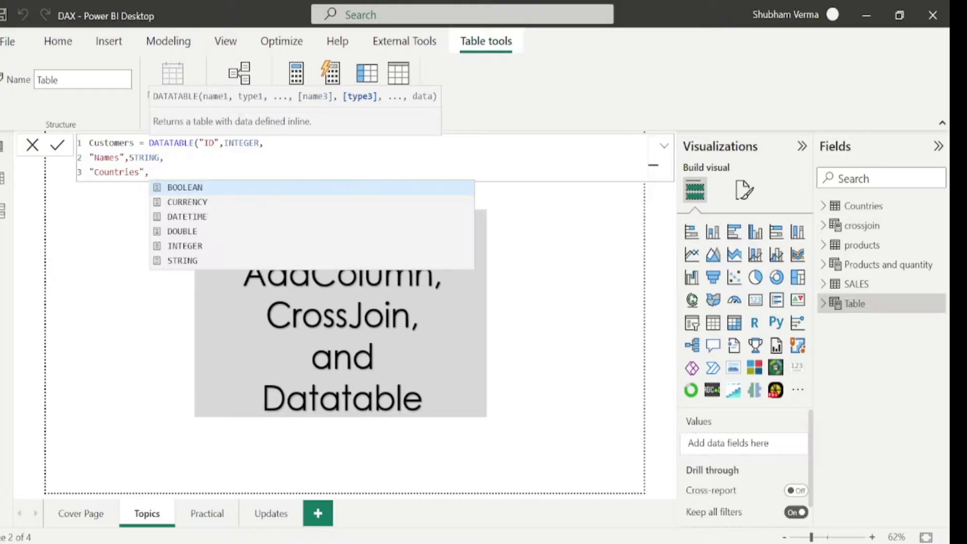
{"action": "left_click", "coordinate": [188, 261]}
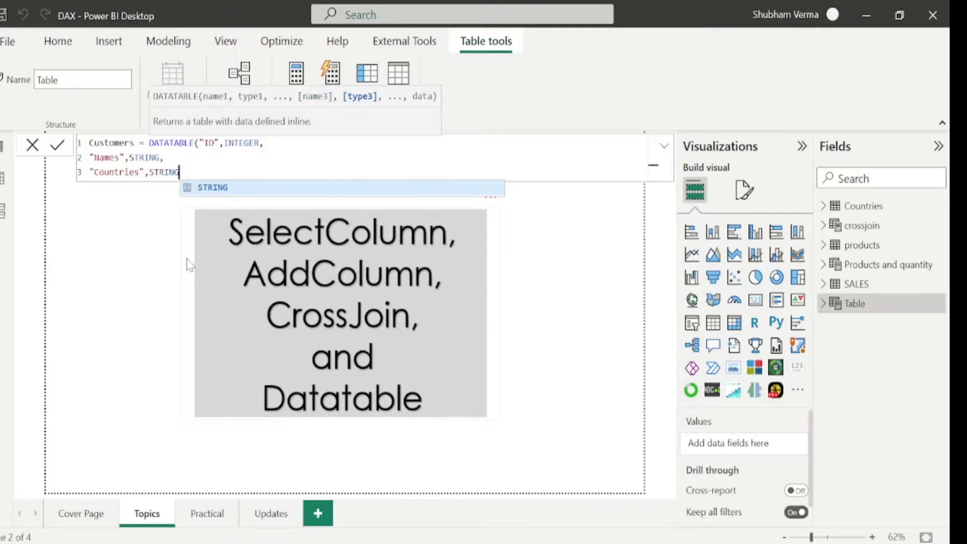
{"action": "type", "text": ","}
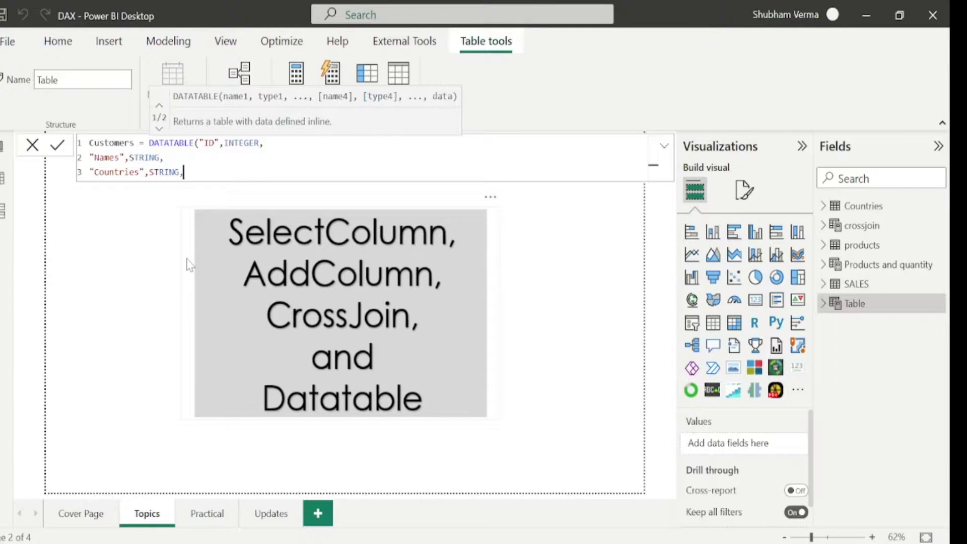
On a new formula line, define the fourth DATATABLE column as "Sales" with the INTEGER data type.
{"action": "key", "text": "shift+Return"}
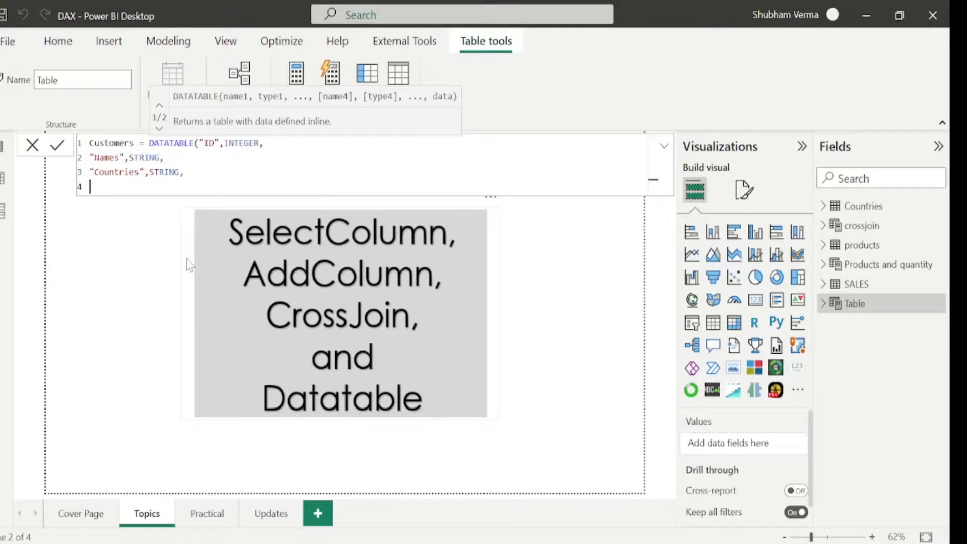
{"action": "type", "text": "\""}
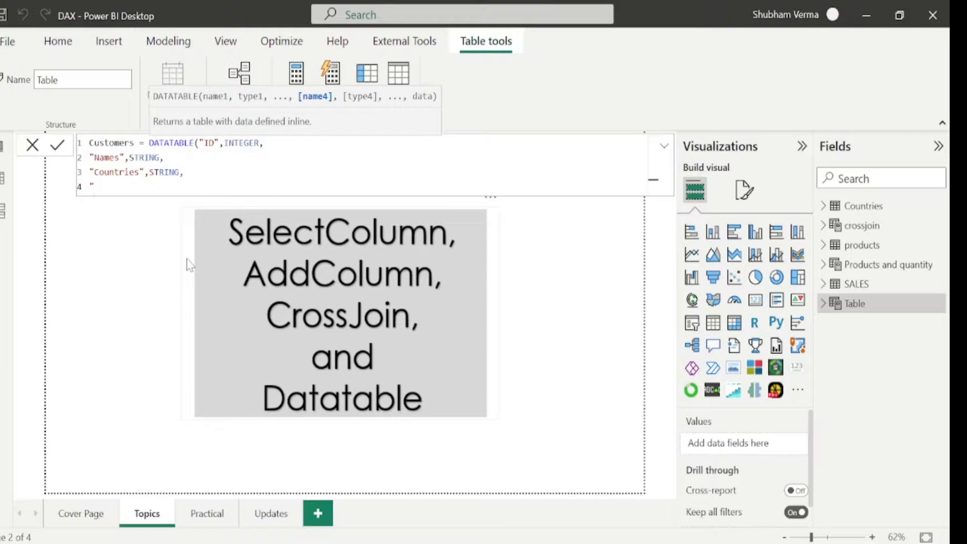
{"action": "type", "text": "Sales\","}
{"action": "left_click", "coordinate": [184, 260]}
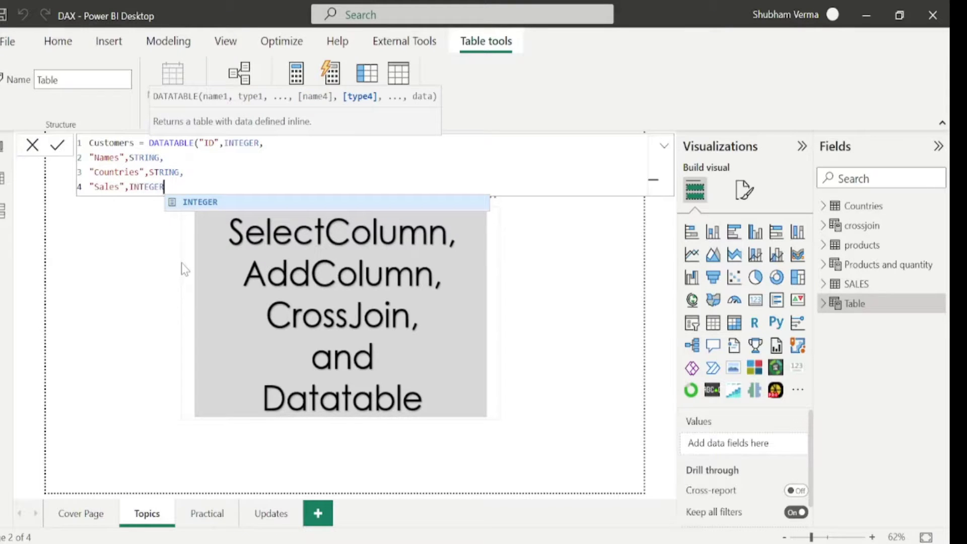
{"action": "type", "text": ","}
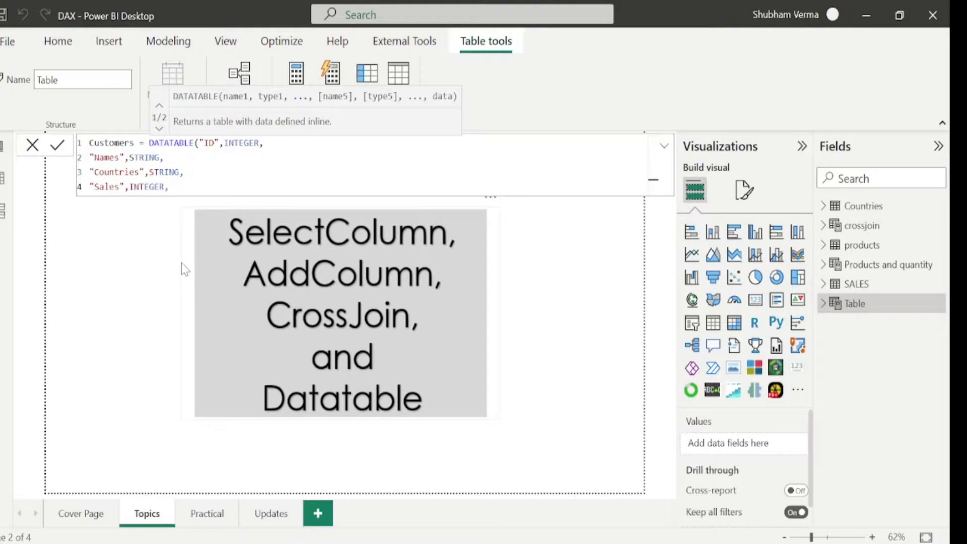
Open the data list and enter its first row with ID 1, a customer's first name, "India" and 2000.
{"action": "type", "text": "{"}
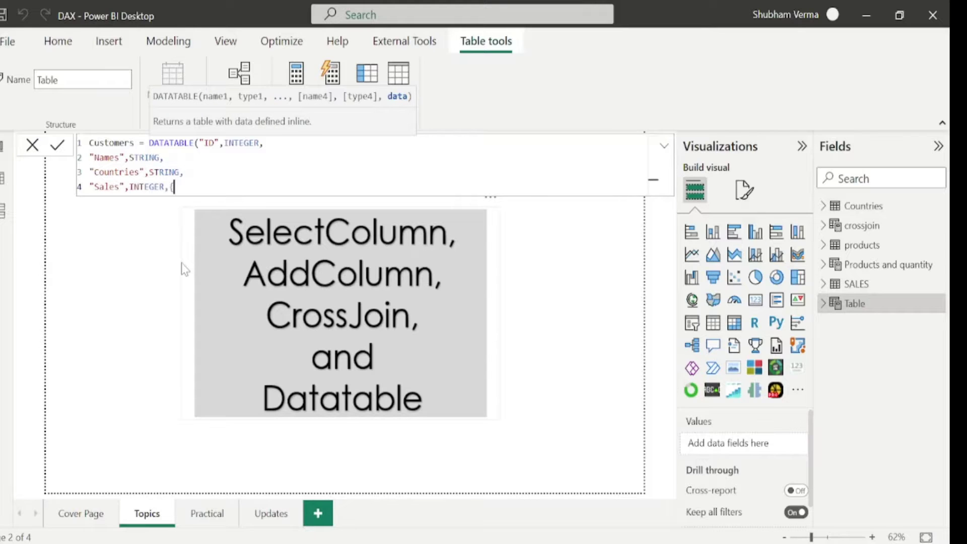
{"action": "type", "text": "{"}
{"action": "type", "text": "1,\"shubham\",\"India"}
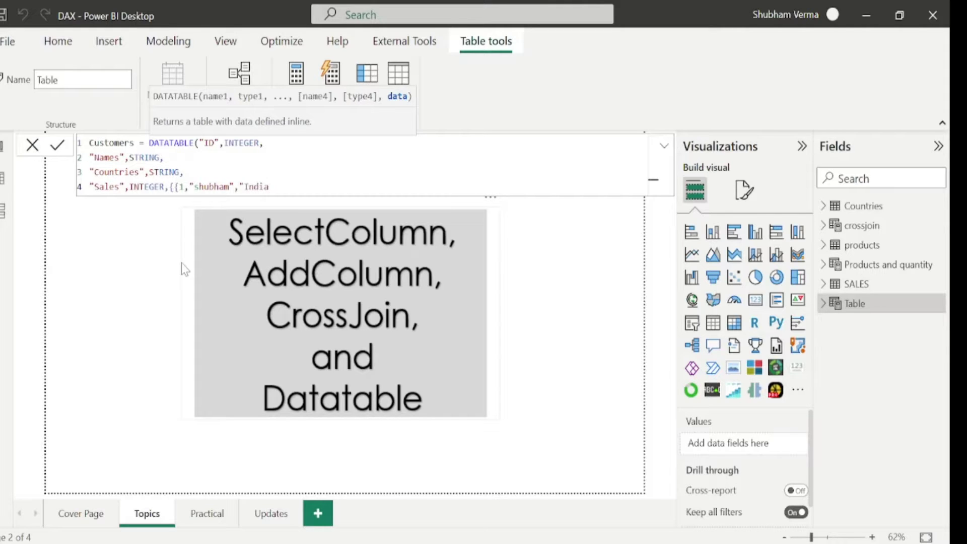
{"action": "type", "text": "\","}
{"action": "type", "text": "2000},"}
Copy the first data row onto a new formula line and change the copy's ID to 2.
{"action": "key", "text": "shift+Return"}
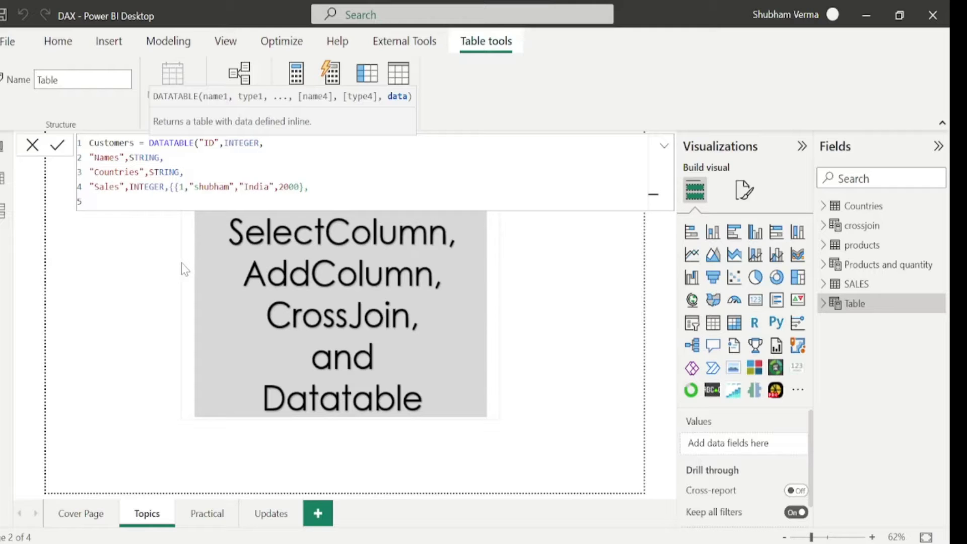
{"action": "type", "text": "{"}
{"action": "left_click_drag", "start_coordinate": [309, 186], "coordinate": [179, 187]}
{"action": "key", "text": "ctrl+c"}
{"action": "left_click", "coordinate": [95, 202]}
{"action": "key", "text": "ctrl+v"}
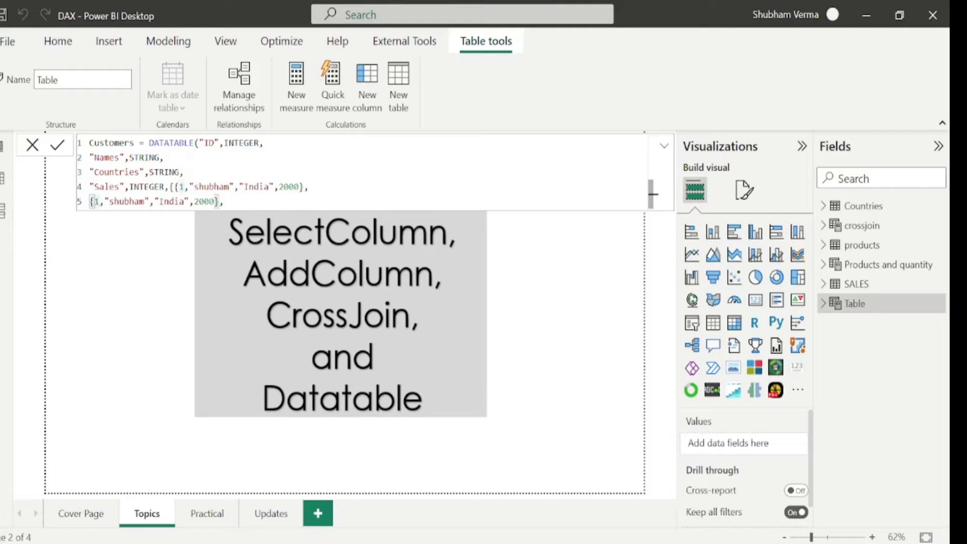
{"action": "key", "text": "BackSpace"}
{"action": "type", "text": "2"}
Replace the customer name in the second data row with another first name.
{"action": "left_click", "coordinate": [143, 201]}
{"action": "key", "text": "BackSpace"}
{"action": "key", "text": "BackSpace"}
{"action": "key", "text": "BackSpace"}
{"action": "key", "text": "BackSpace"}
{"action": "key", "text": "BackSpace"}
{"action": "key", "text": "BackSpace"}
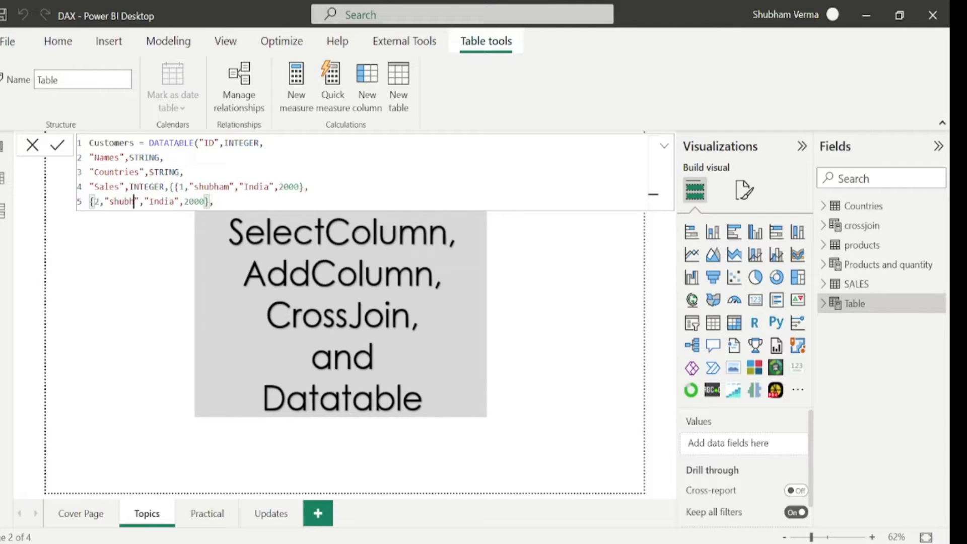
{"action": "key", "text": "BackSpace"}
{"action": "type", "text": "Nikhil"}
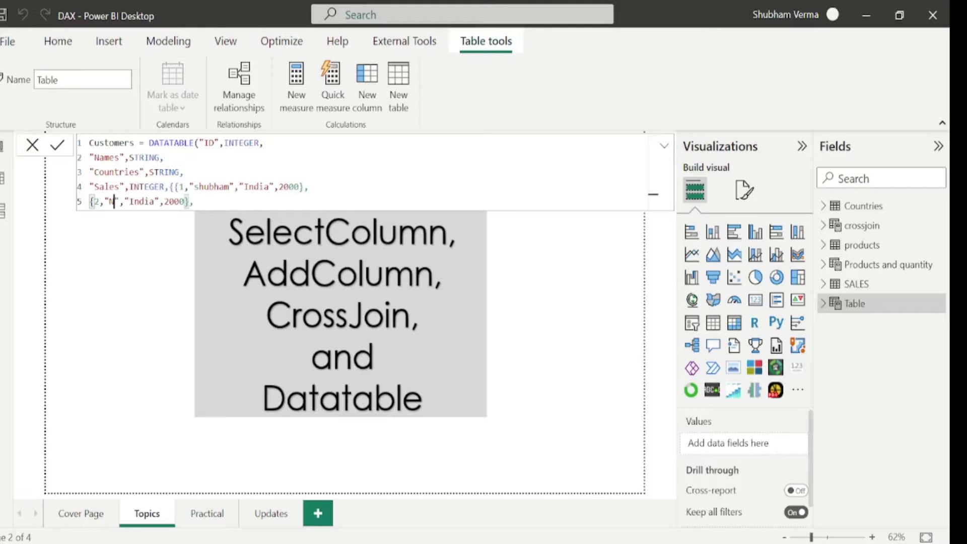
Set the second data row's country to "China" and its sales value to 3000.
{"action": "left_click", "coordinate": [179, 202]}
{"action": "key", "text": "BackSpace"}
{"action": "key", "text": "BackSpace"}
{"action": "key", "text": "BackSpace"}
{"action": "key", "text": "BackSpace"}
{"action": "key", "text": "BackSpace"}
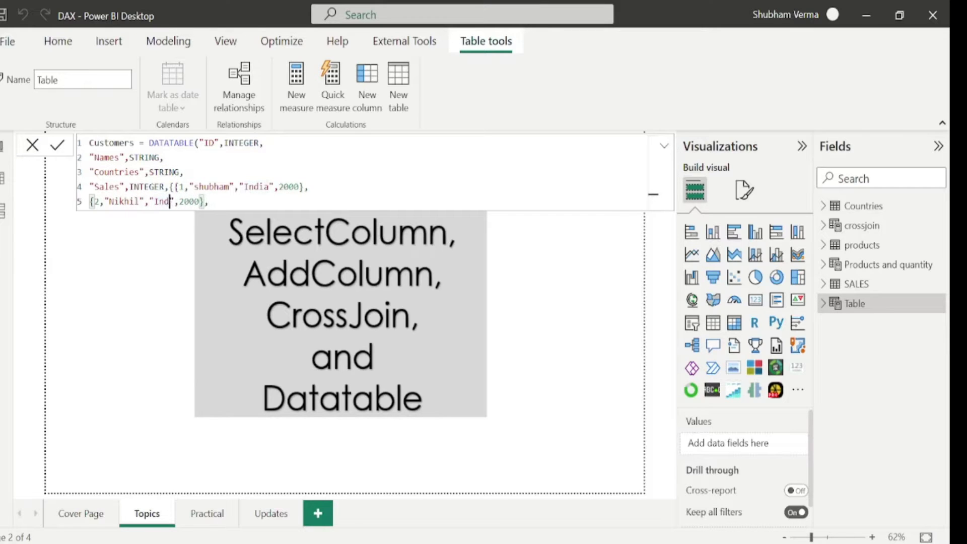
{"action": "type", "text": "China"}
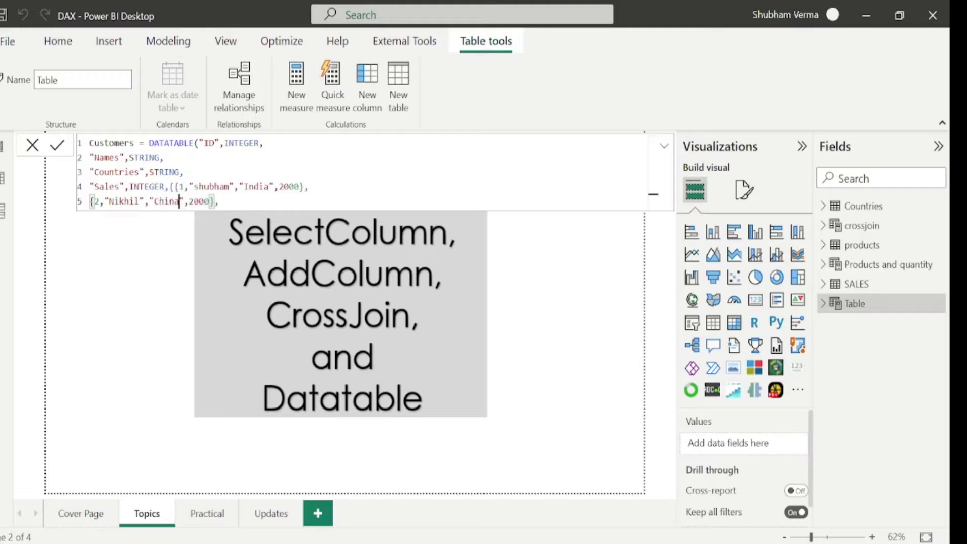
{"action": "left_click", "coordinate": [194, 202]}
{"action": "key", "text": "BackSpace"}
{"action": "type", "text": "3"}
Copy the second data row onto a new formula line and change the copy's ID to 3.
{"action": "left_click_drag", "start_coordinate": [218, 202], "coordinate": [78, 214]}
{"action": "key", "text": "End"}
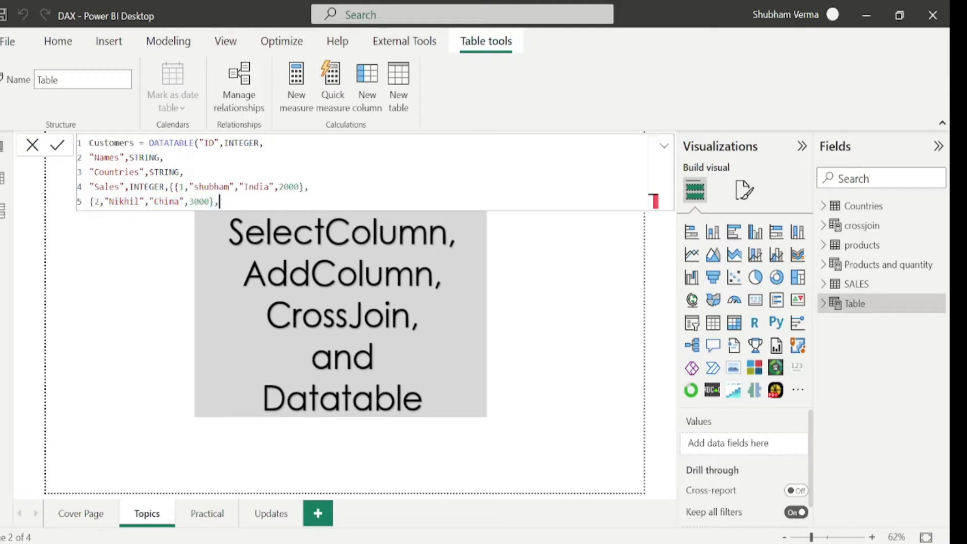
{"action": "key", "text": "shift+Return"}
{"action": "key", "text": "ctrl+v"}
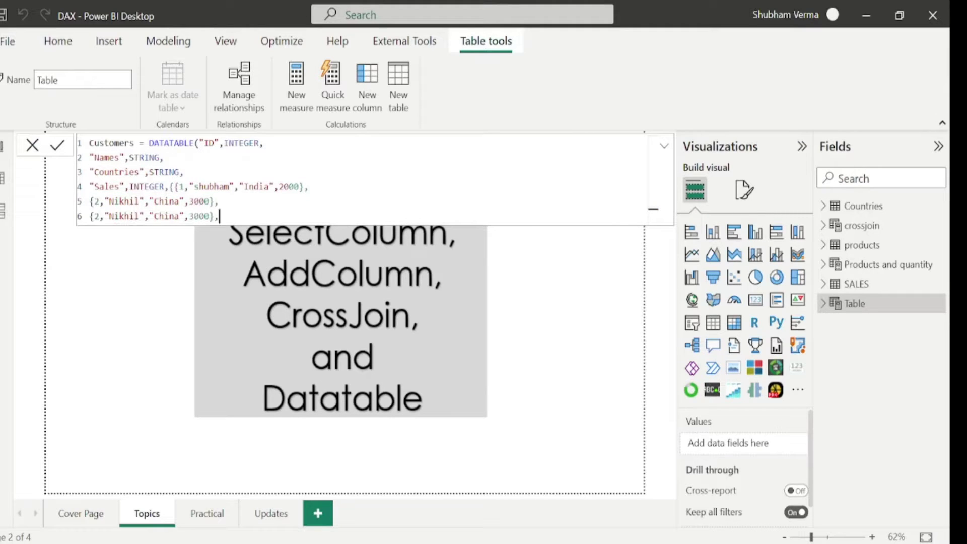
{"action": "double_click", "coordinate": [97, 216]}
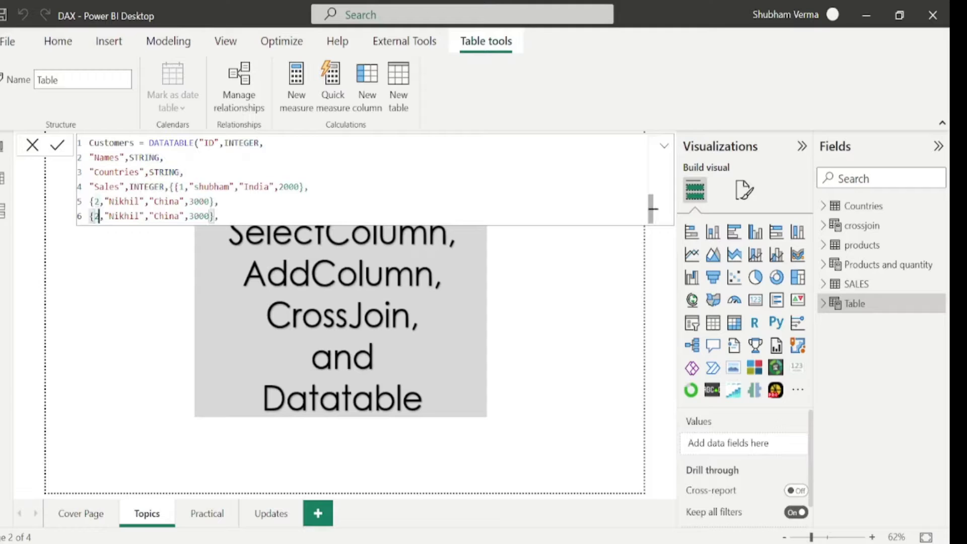
{"action": "type", "text": "3"}
Fill the third data row with a different customer's first name, the country "USA" and sales of 5000.
{"action": "double_click", "coordinate": [122, 216]}
{"action": "key", "text": "BackSpace"}
{"action": "type", "text": "Rachit"}
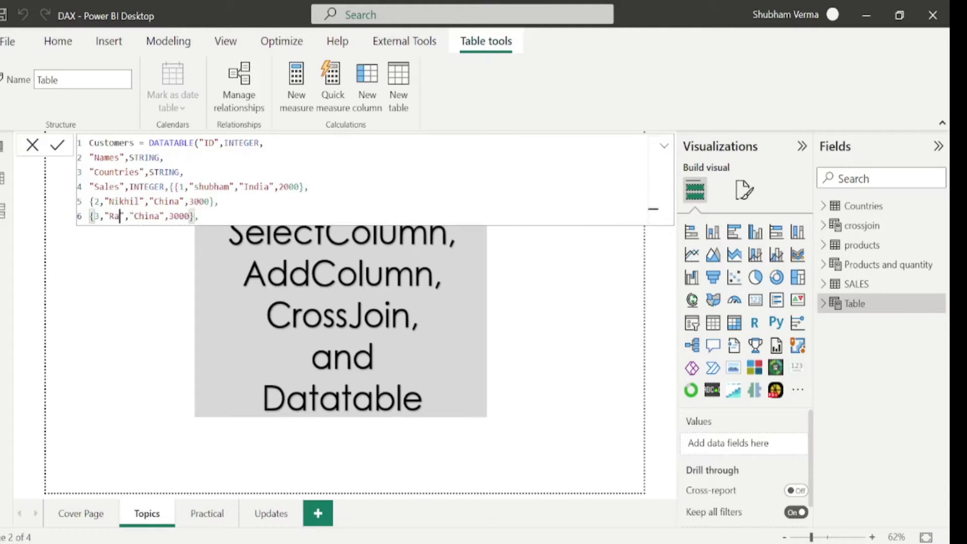
{"action": "double_click", "coordinate": [166, 215]}
{"action": "key", "text": "BackSpace"}
{"action": "type", "text": "USA"}
{"action": "left_click", "coordinate": [179, 216]}
{"action": "key", "text": "Delete"}
{"action": "type", "text": "5"}
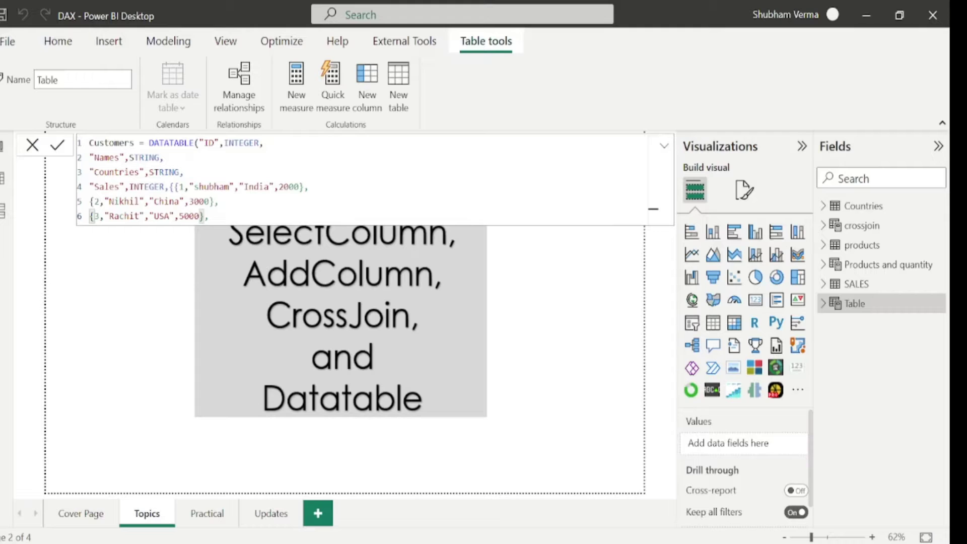
Remove the trailing comma after the third row, close the data list and DATATABLE function, and commit the Customers formula.
{"action": "left_click", "coordinate": [208, 215]}
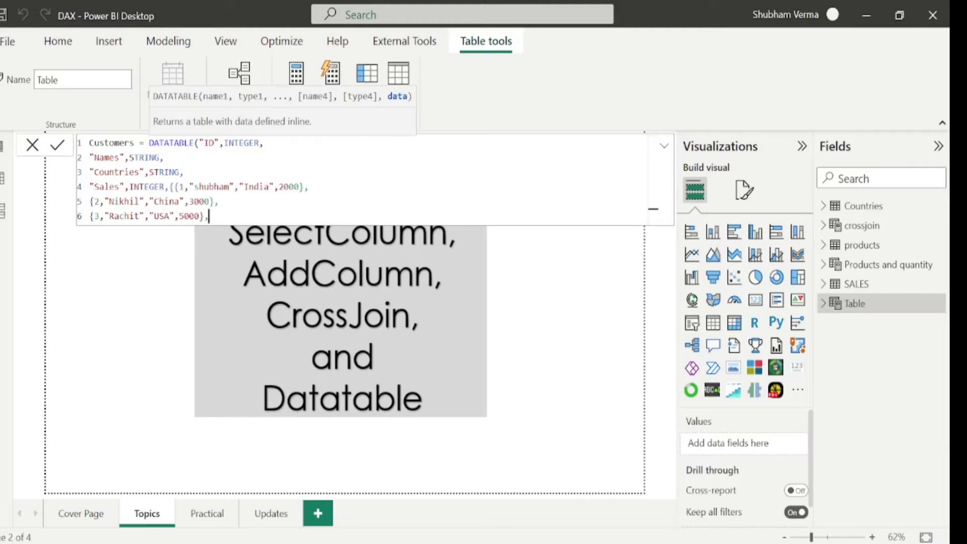
{"action": "key", "text": "BackSpace"}
{"action": "type", "text": ")"}
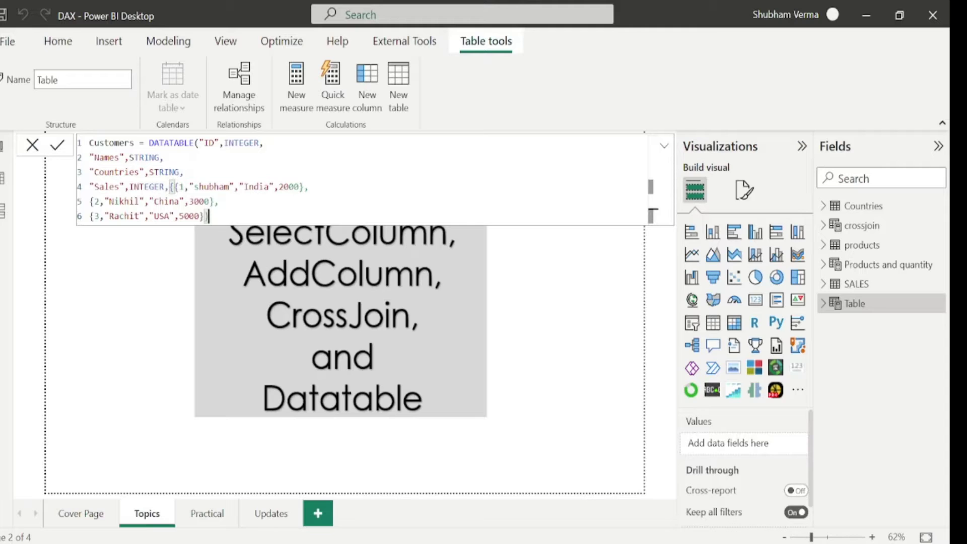
{"action": "type", "text": "}"}
{"action": "key", "text": "Return"}
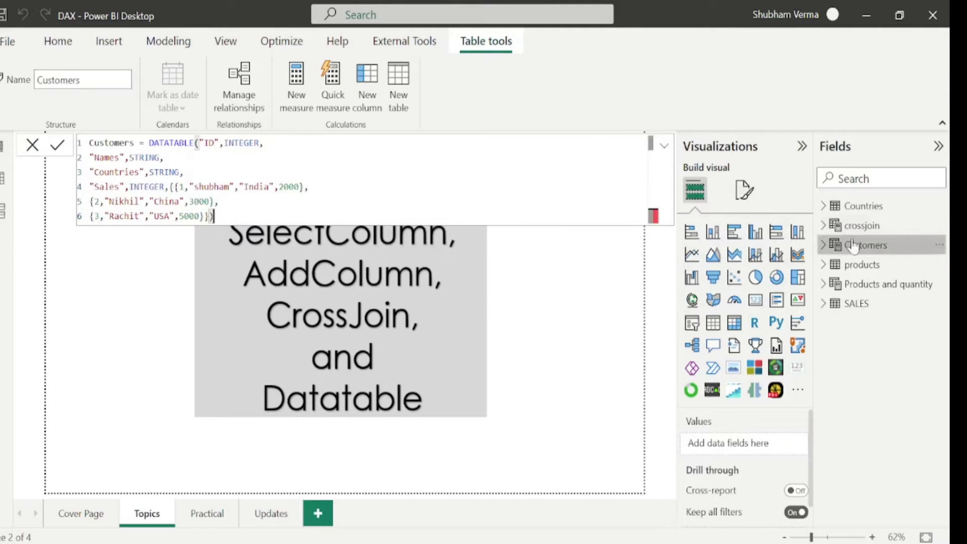
Switch to the data view and examine the Customers table's rows, fields and formula.
{"action": "left_click", "coordinate": [3, 197]}
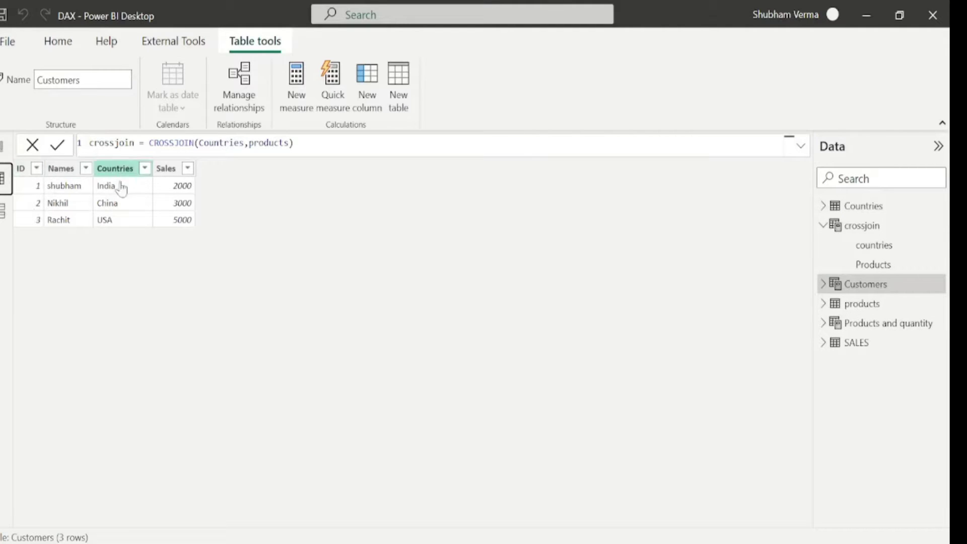
{"action": "left_click", "coordinate": [825, 284]}
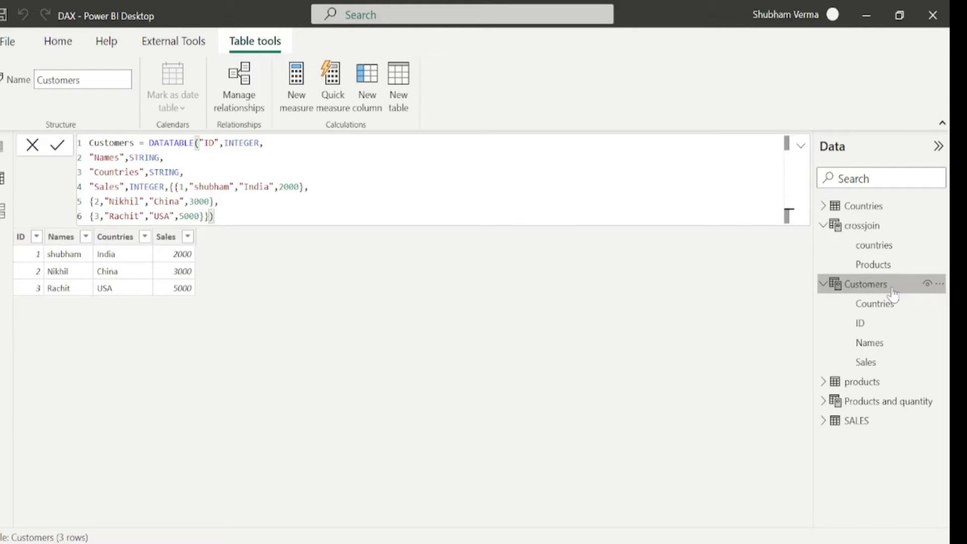
{"action": "left_click", "coordinate": [482, 338]}
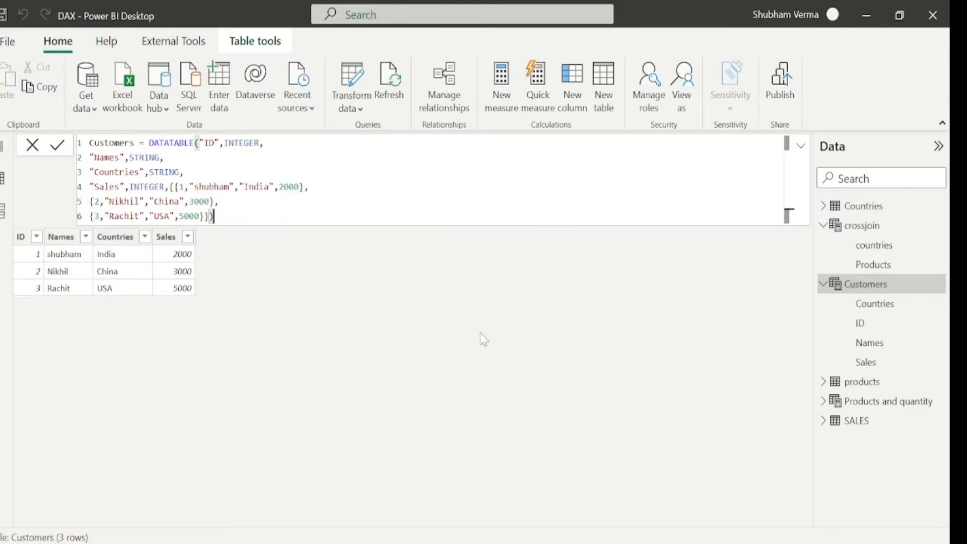
Start a manually entered table with the columns id, names, countries and sales, and discard it without loading.
{"action": "left_click", "coordinate": [219, 95]}
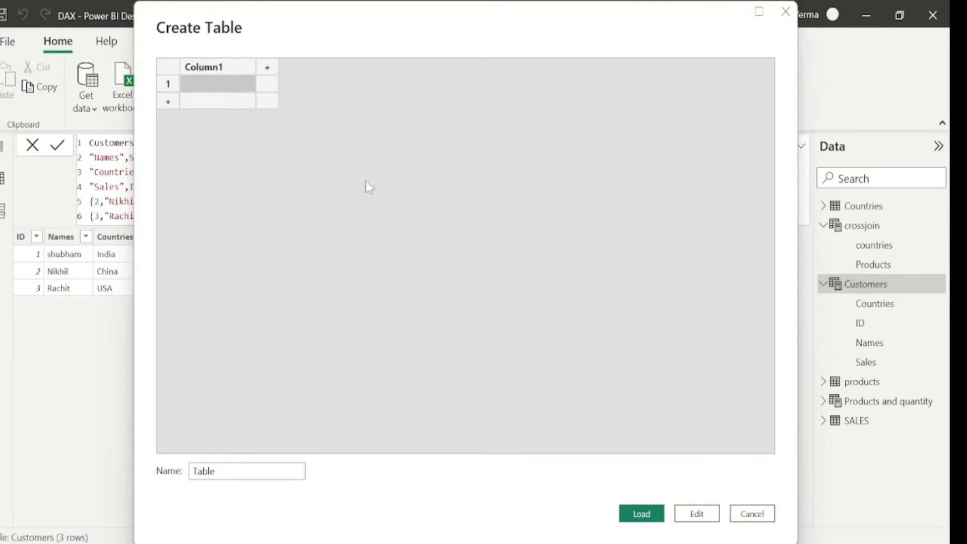
{"action": "left_click", "coordinate": [233, 67]}
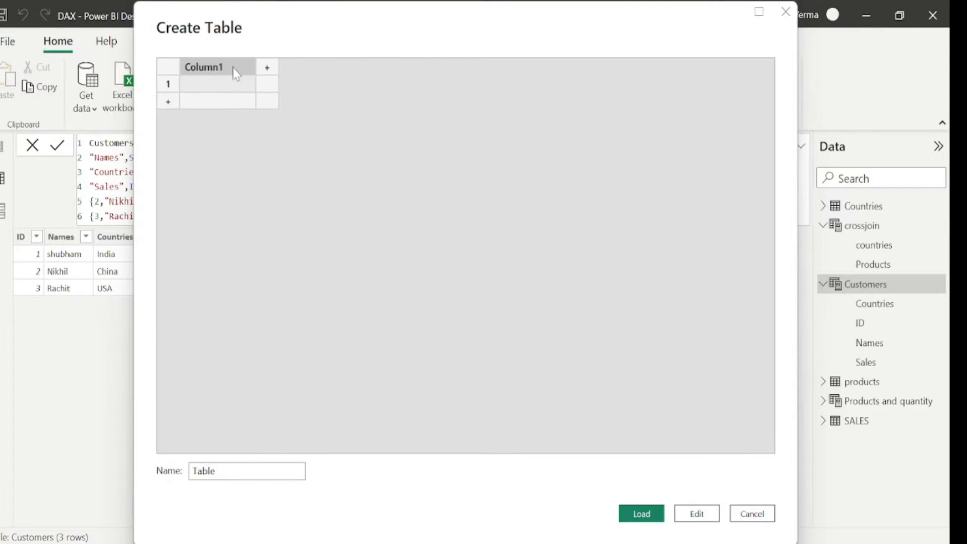
{"action": "type", "text": "id"}
{"action": "key", "text": "Tab"}
{"action": "type", "text": "names"}
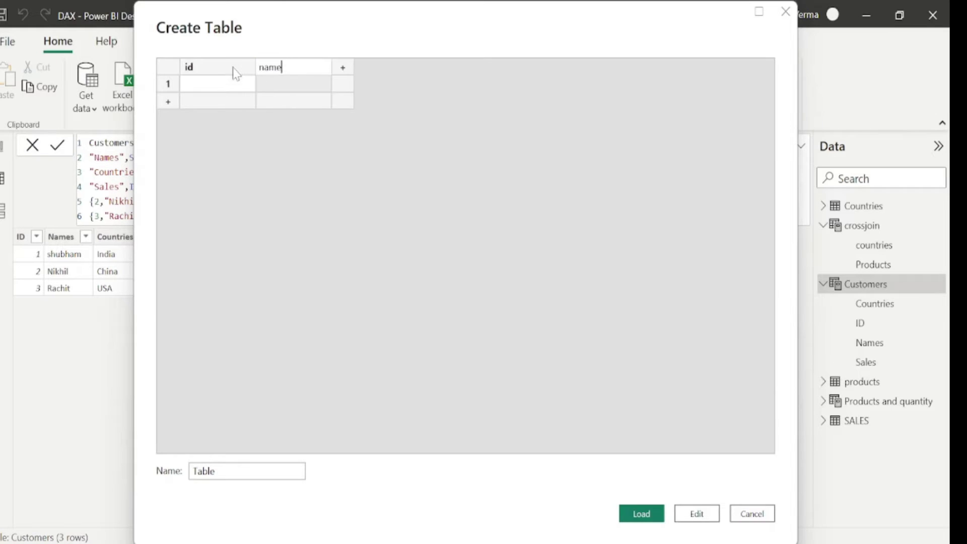
{"action": "key", "text": "Tab"}
{"action": "type", "text": "countries"}
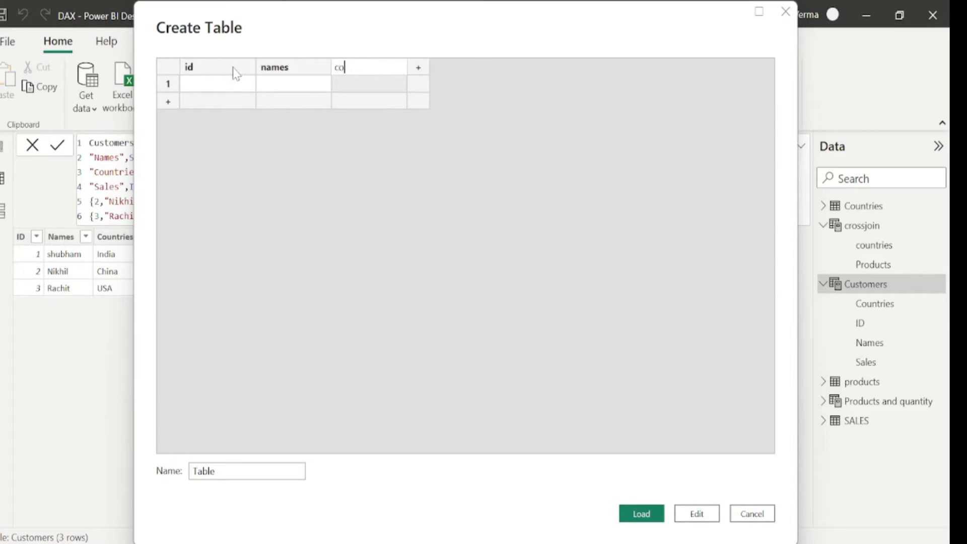
{"action": "key", "text": "Tab"}
{"action": "type", "text": "sales"}
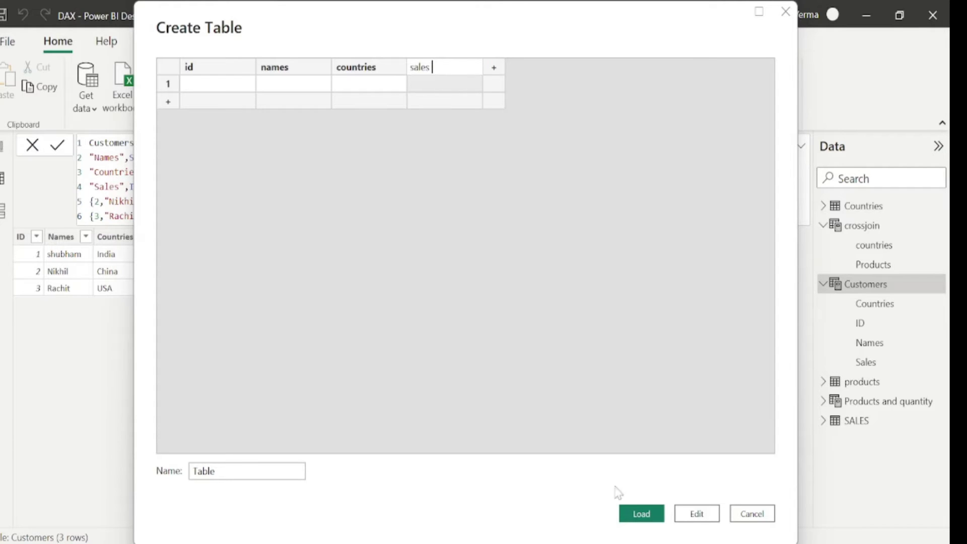
{"action": "left_click", "coordinate": [761, 514]}
Return to the report view and switch to the browser with the YouTube channel page.
{"action": "left_click", "coordinate": [4, 147]}
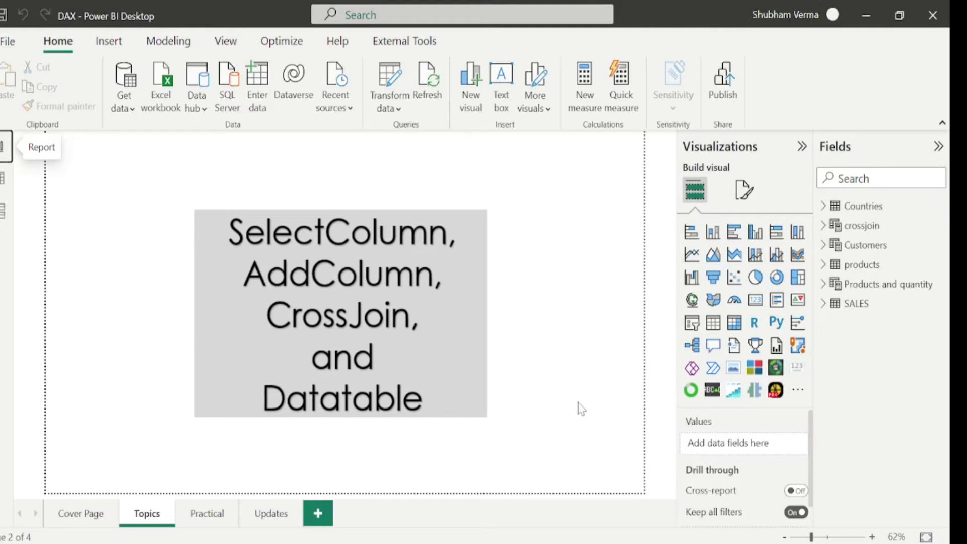
{"action": "left_click", "coordinate": [600, 479]}
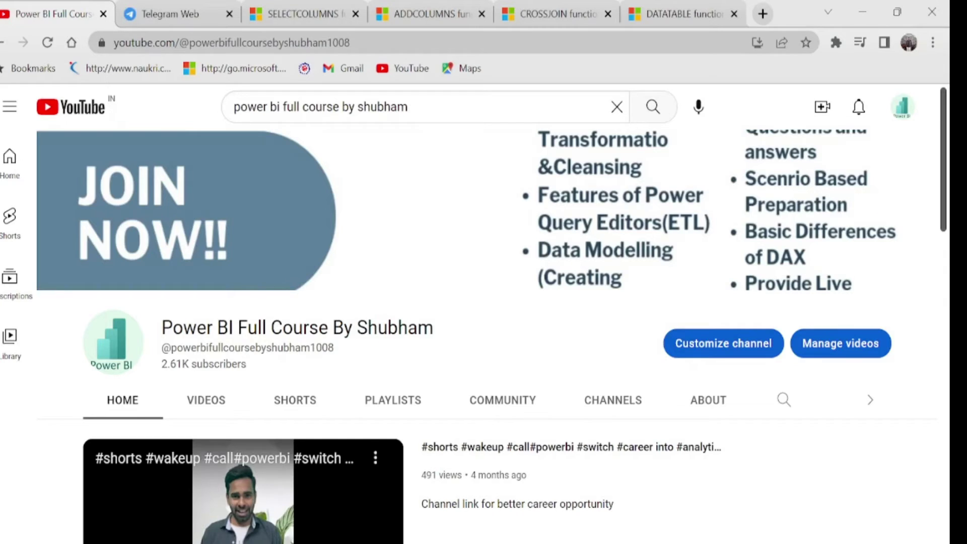
Highlight the channel's name, examine the video sections on its home page, and advance the Popular videos row to the next set.
{"action": "left_click_drag", "start_coordinate": [160, 328], "coordinate": [432, 328]}
{"action": "scroll", "coordinate": [435, 330], "scroll_direction": "down", "scroll_amount": 5}
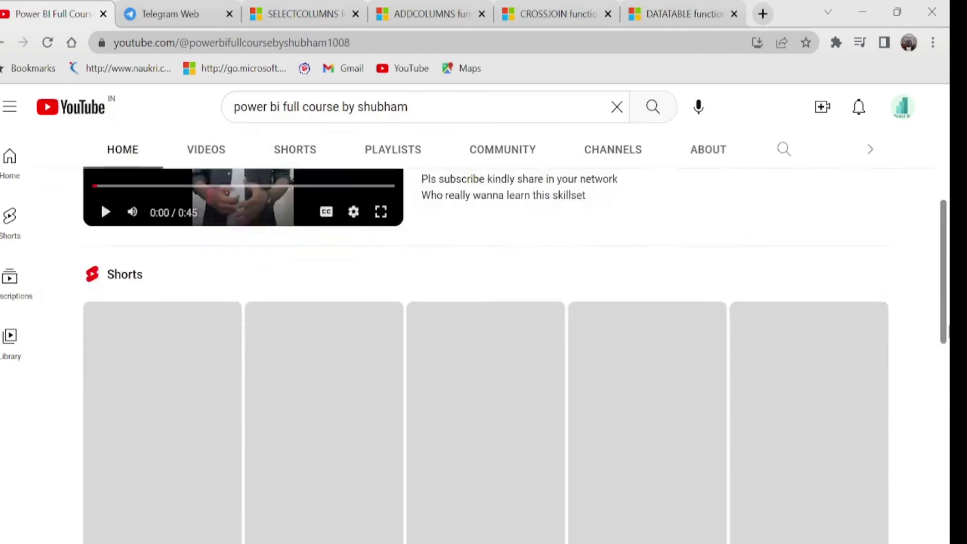
{"action": "scroll", "coordinate": [436, 330], "scroll_direction": "down", "scroll_amount": 10}
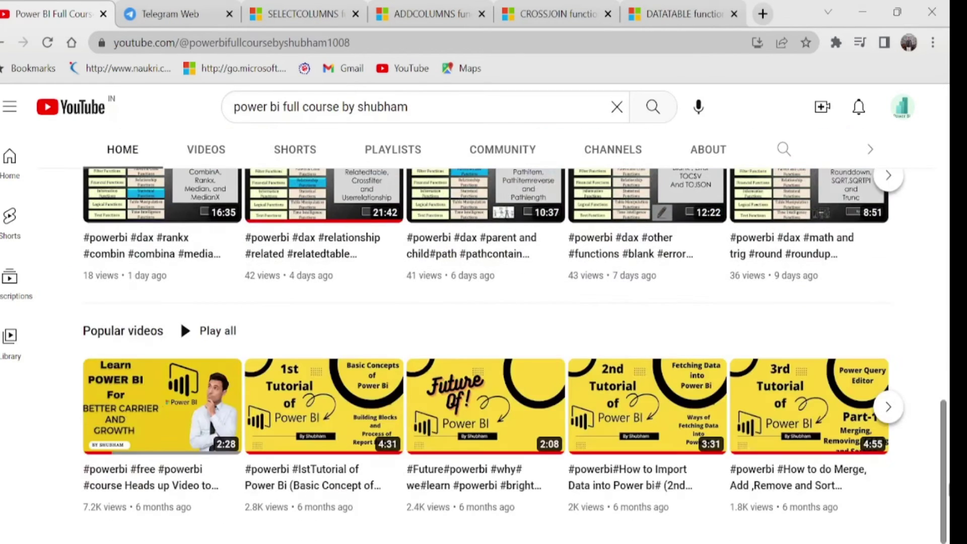
{"action": "left_click", "coordinate": [889, 407]}
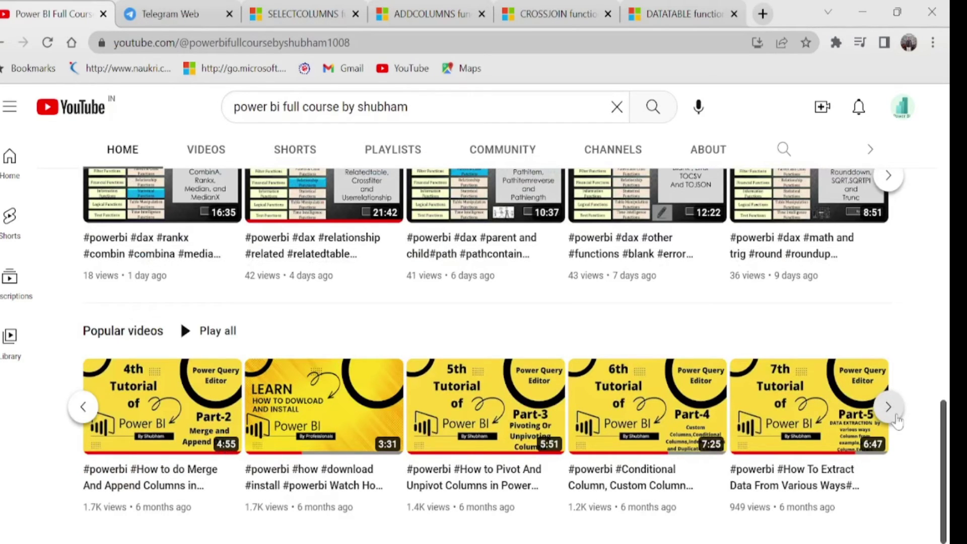
{"action": "left_click_drag", "start_coordinate": [943, 471], "coordinate": [947, 160]}
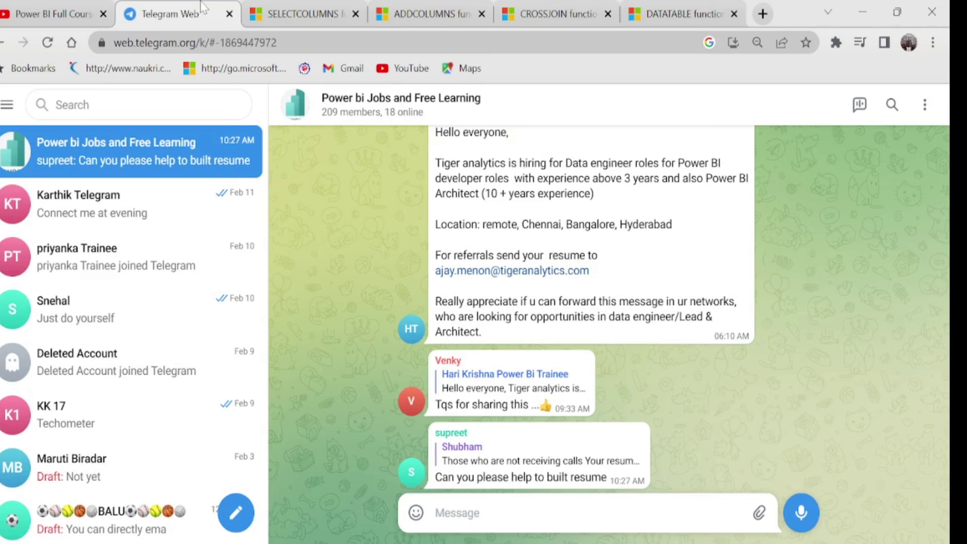
View the Power bi Jobs and Free Learning group in Telegram Web, and return to the YouTube channel's Popular videos section.
{"action": "left_click", "coordinate": [201, 9]}
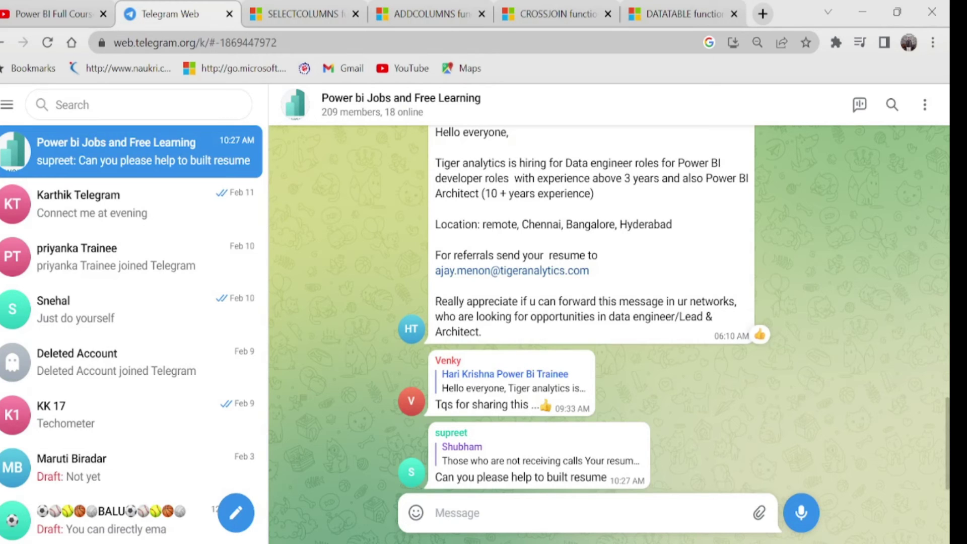
{"action": "left_click", "coordinate": [63, 9]}
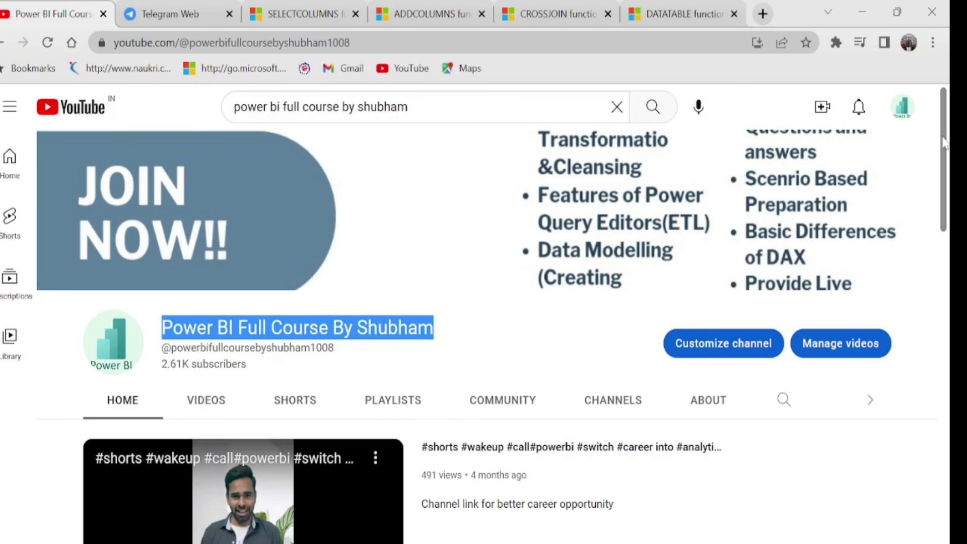
{"action": "left_click_drag", "start_coordinate": [945, 143], "coordinate": [947, 456]}
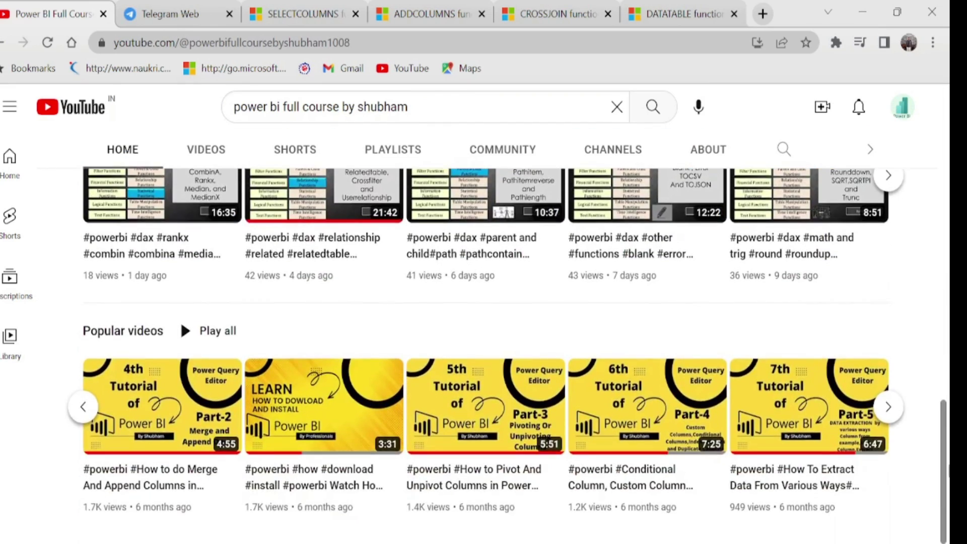